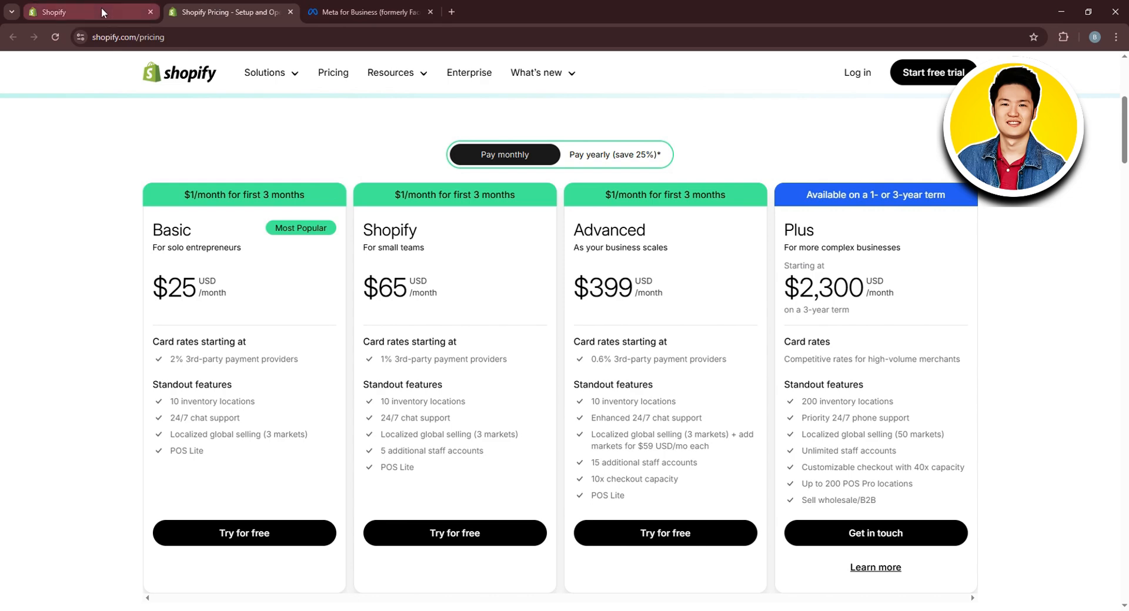
Return to the Shopify home page and log in to the store account.
{"action": "left_click", "coordinate": [101, 7]}
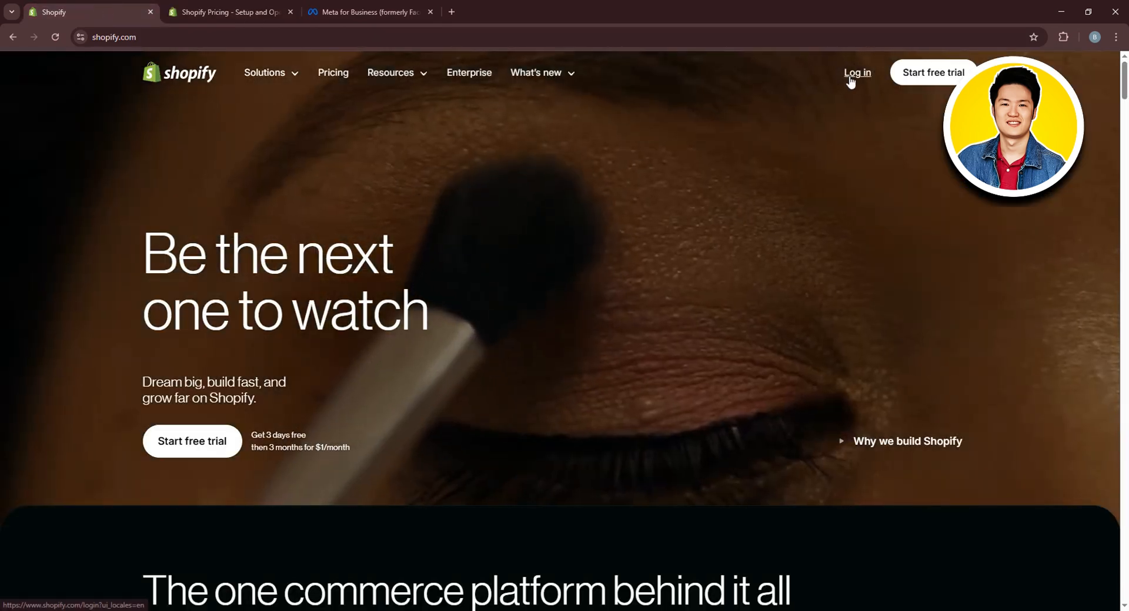
{"action": "left_click", "coordinate": [850, 80]}
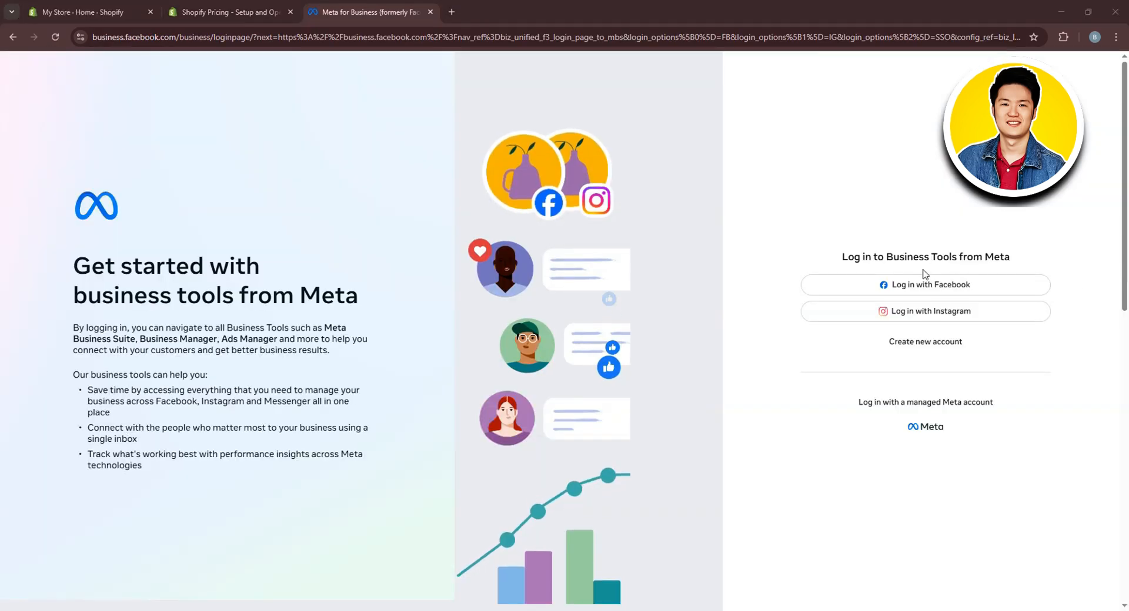
Log in to Meta's business tools through Facebook, entering the account's email and password.
{"action": "left_click", "coordinate": [931, 283]}
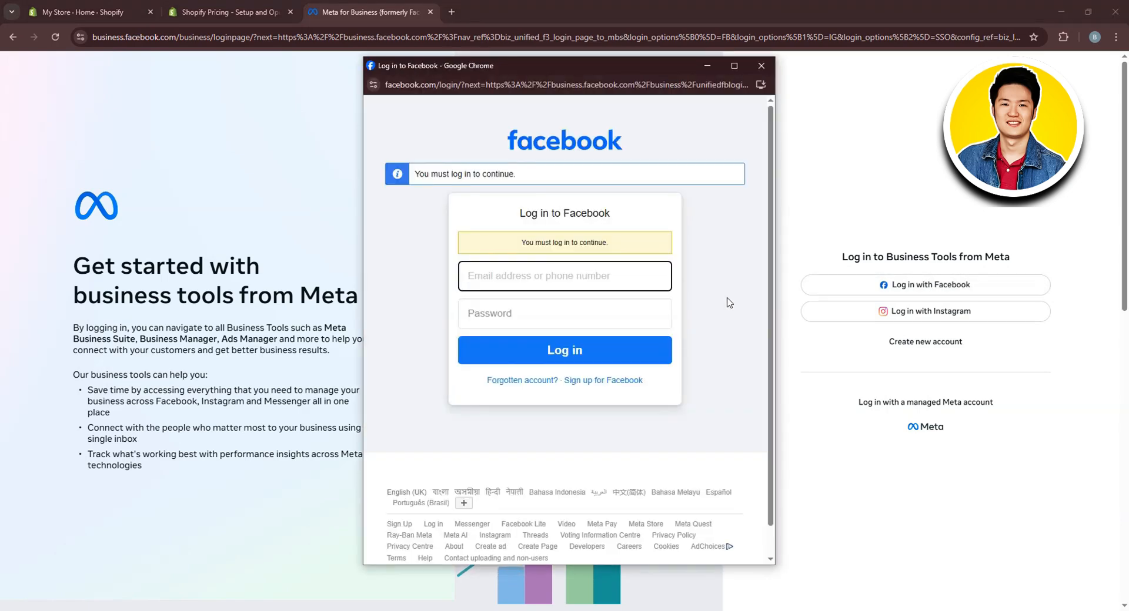
{"action": "left_click", "coordinate": [585, 285]}
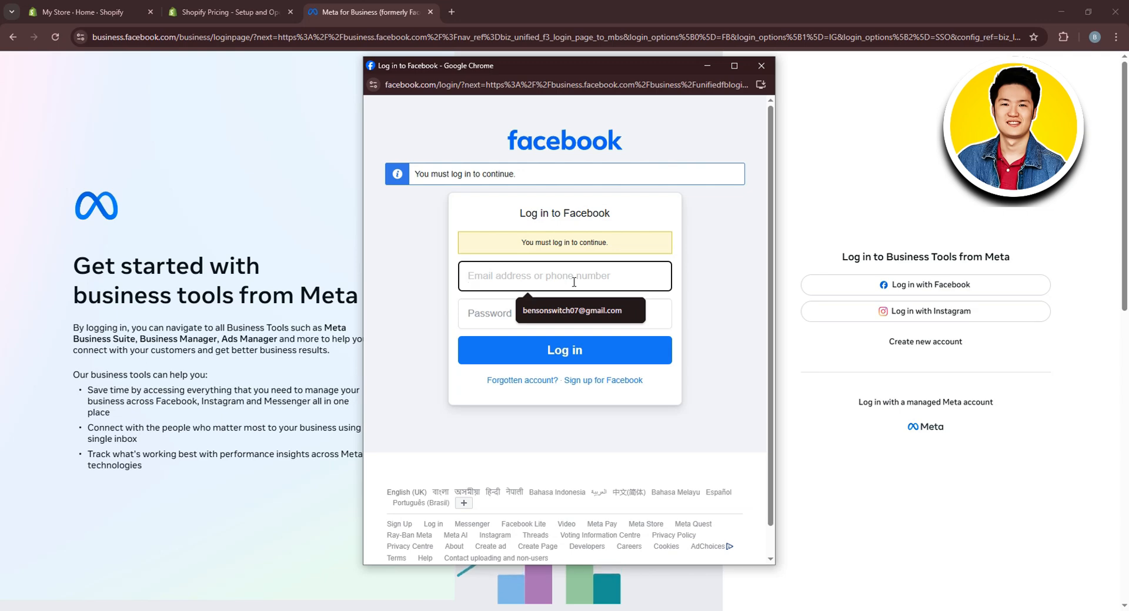
{"action": "type", "text": "ra"}
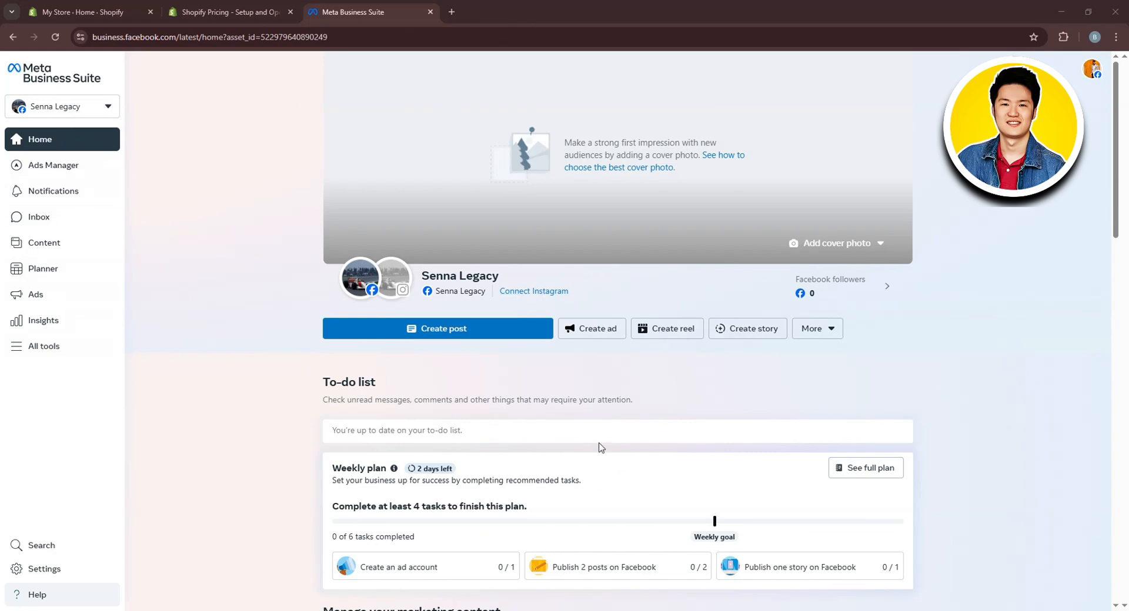
Start creating a new business portfolio in Meta Business Suite and enter Tech as its name.
{"action": "left_click", "coordinate": [108, 112]}
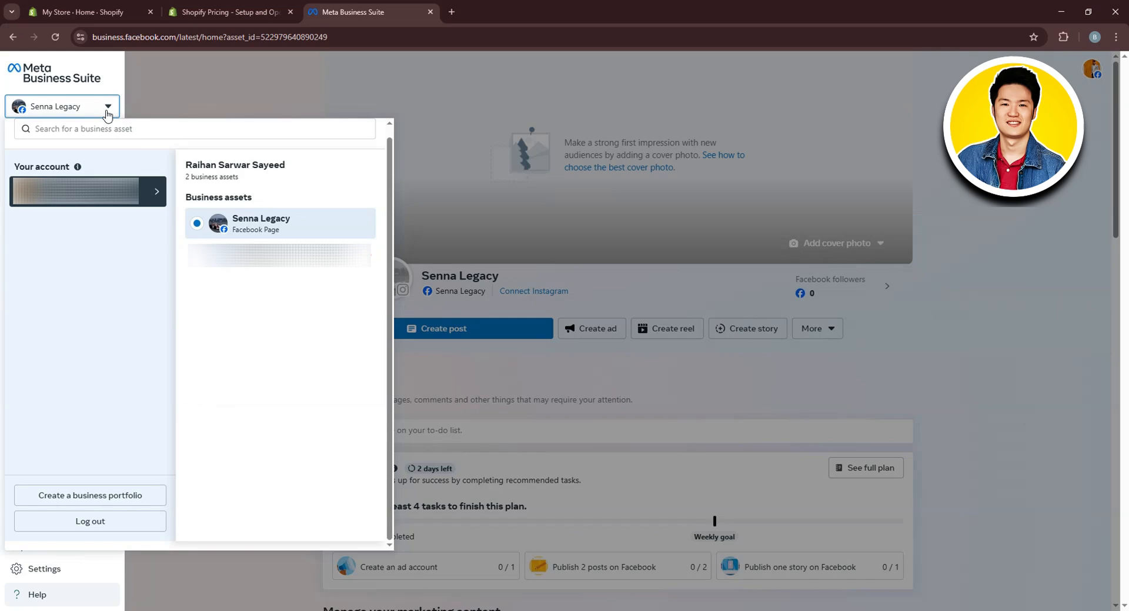
{"action": "left_click", "coordinate": [90, 498]}
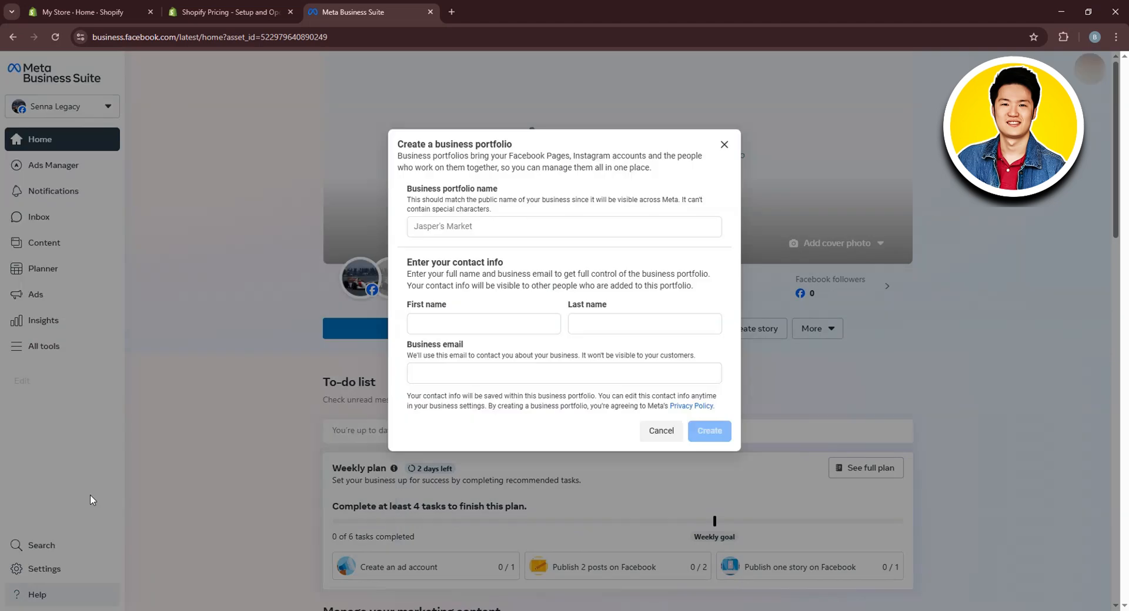
{"action": "left_click", "coordinate": [463, 228]}
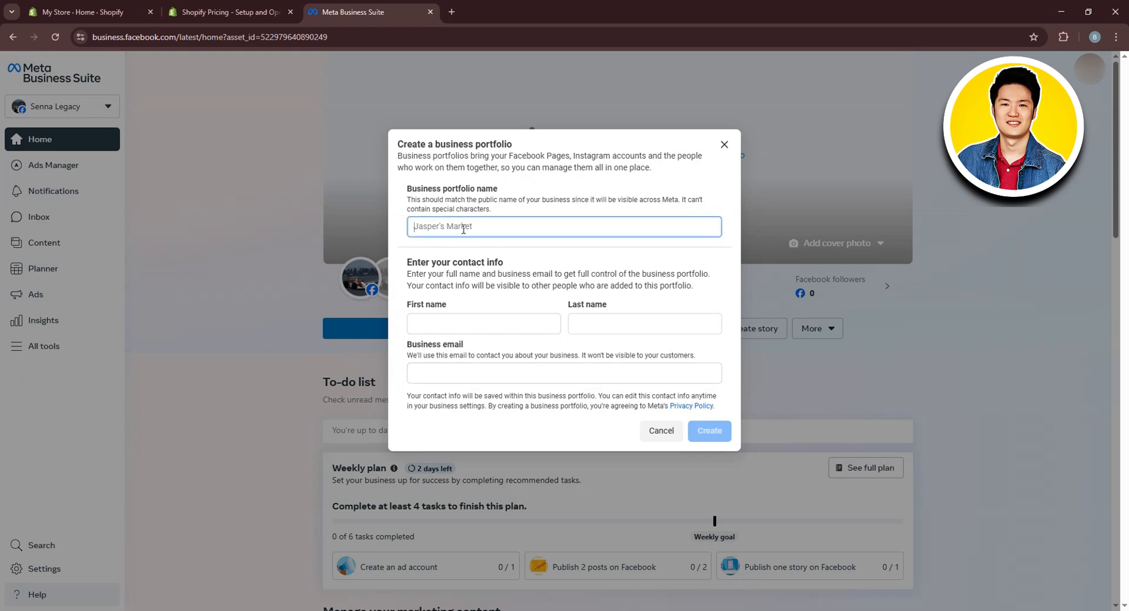
{"action": "type", "text": "Tech"}
Fill in the contact's first name, last name and business email, and create the business portfolio.
{"action": "left_click", "coordinate": [479, 319]}
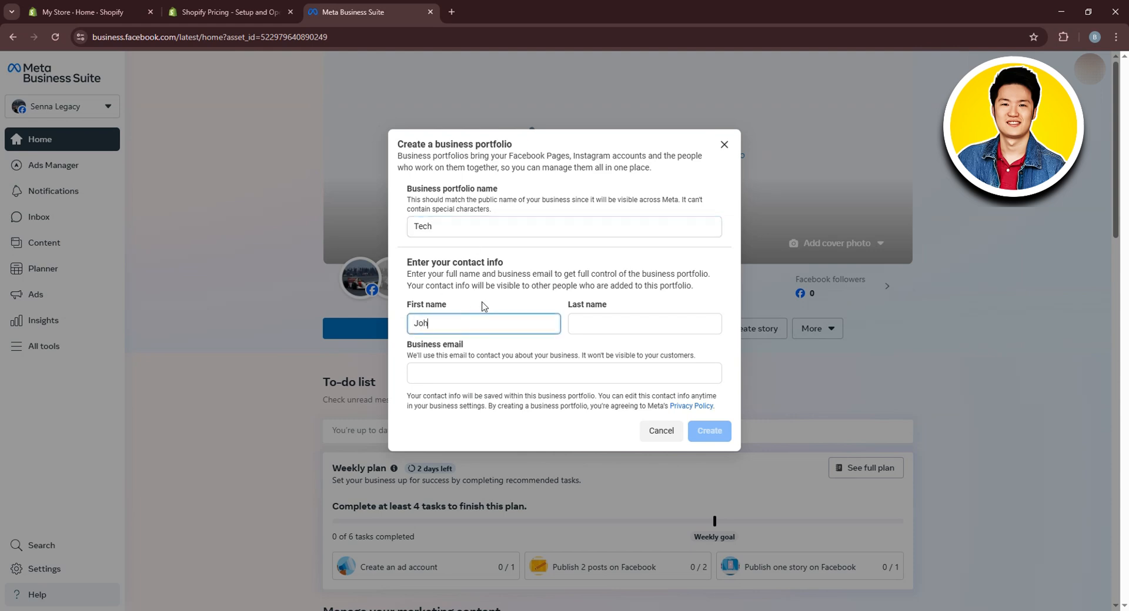
{"action": "left_click", "coordinate": [591, 321]}
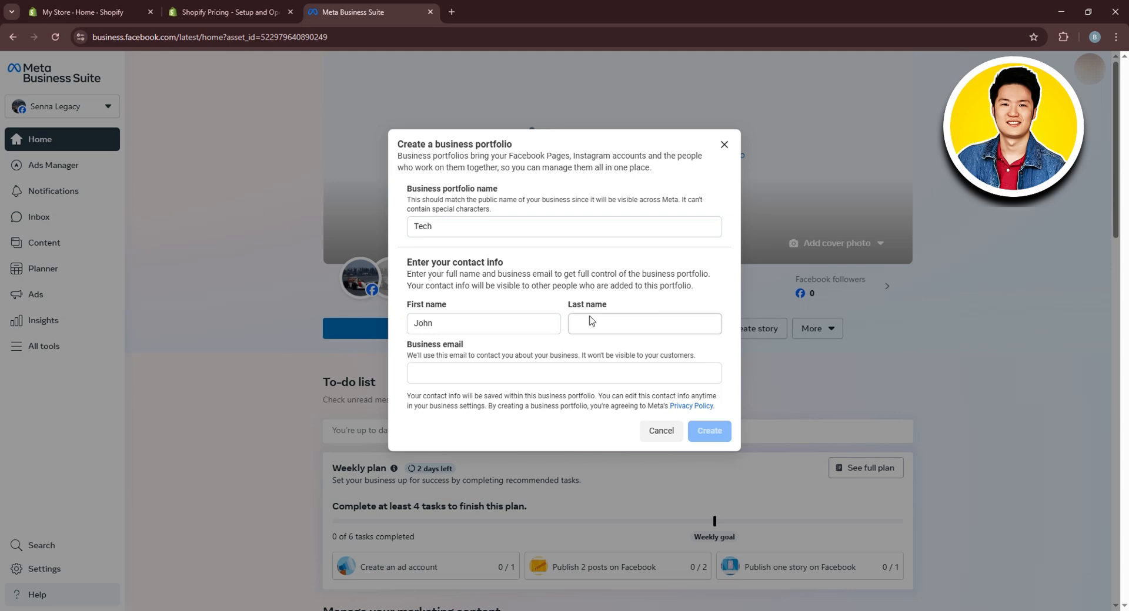
{"action": "left_click", "coordinate": [600, 320]}
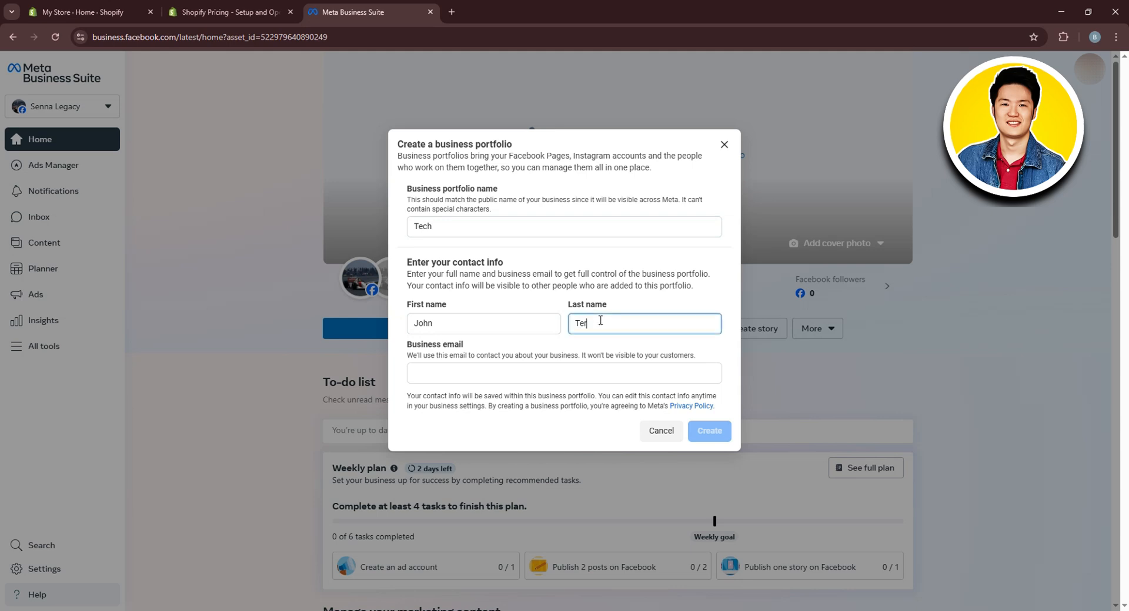
{"action": "left_click", "coordinate": [496, 375]}
{"action": "type", "text": "rs"}
{"action": "left_click", "coordinate": [710, 480]}
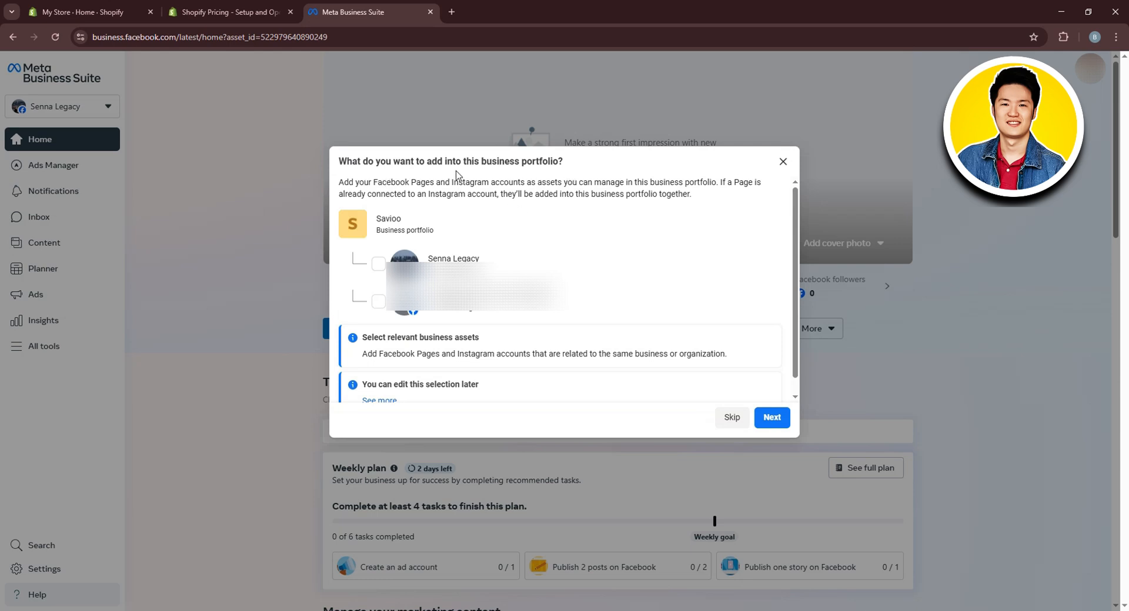
Skip adding pages and people to the new business portfolio, and confirm its details.
{"action": "left_click", "coordinate": [381, 262]}
{"action": "scroll", "coordinate": [470, 288], "scroll_direction": "down", "scroll_amount": 1}
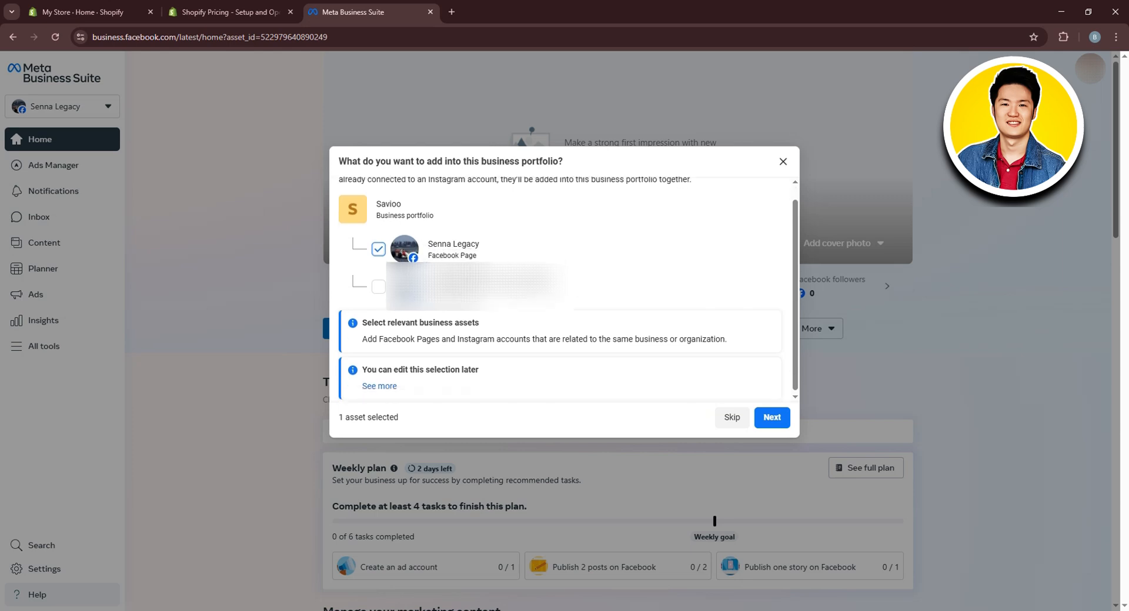
{"action": "left_click", "coordinate": [731, 418]}
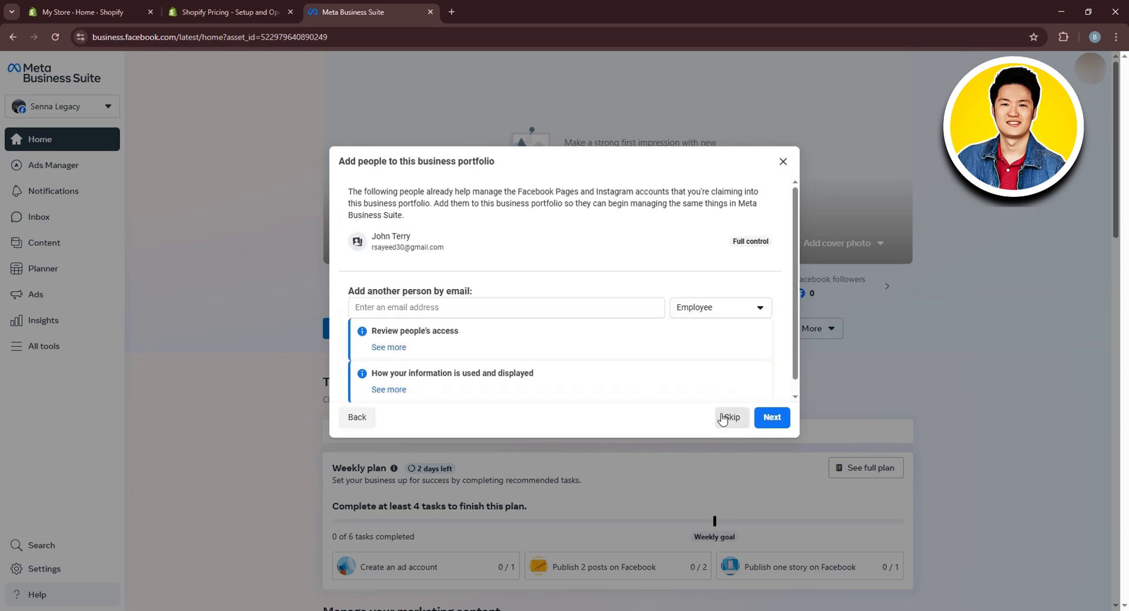
{"action": "scroll", "coordinate": [470, 276], "scroll_direction": "down", "scroll_amount": 1}
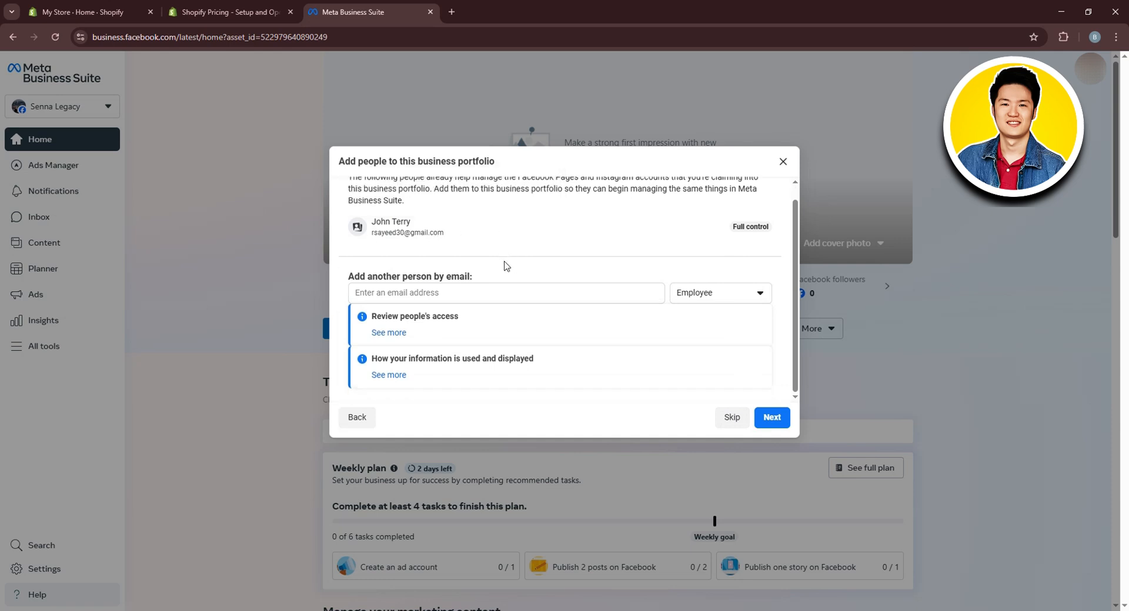
{"action": "left_click", "coordinate": [730, 419]}
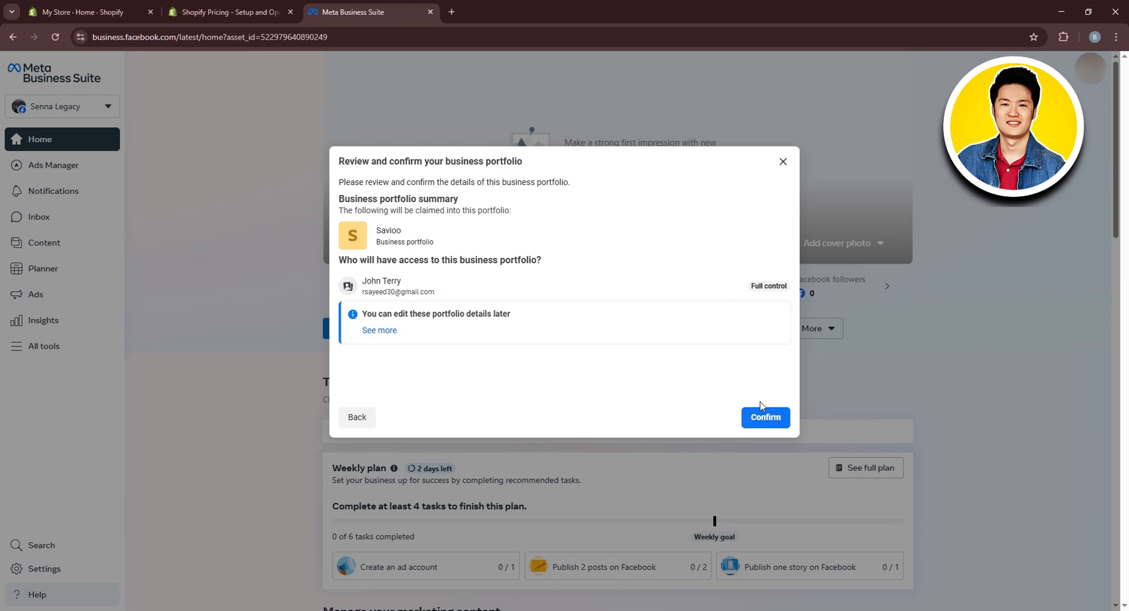
{"action": "left_click", "coordinate": [766, 418]}
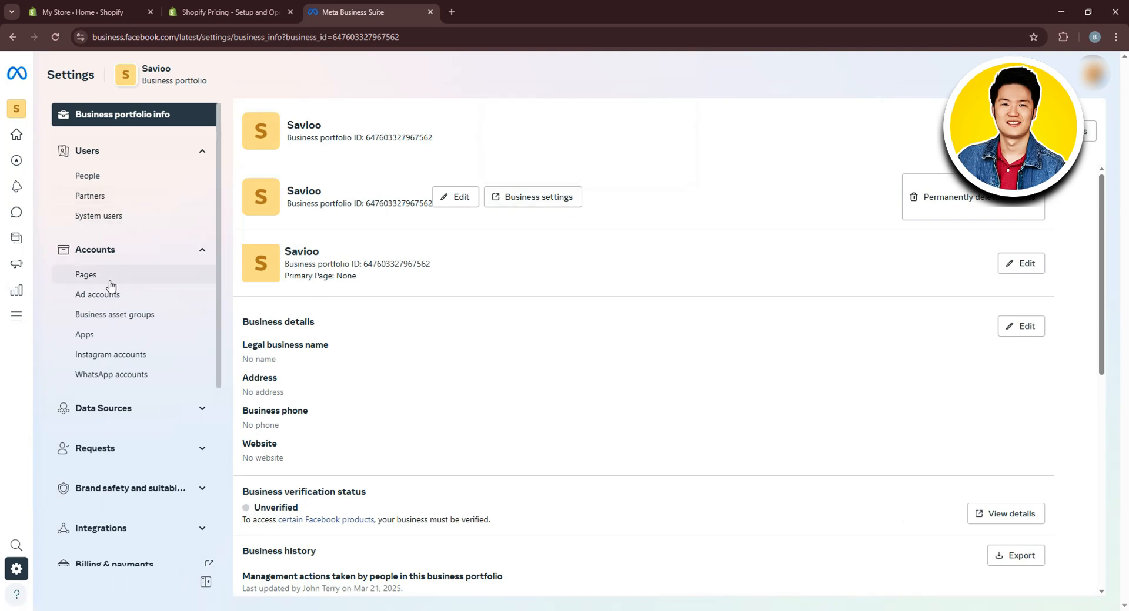
Start creating a new ad account in the business portfolio and name it Savio.
{"action": "left_click", "coordinate": [113, 301]}
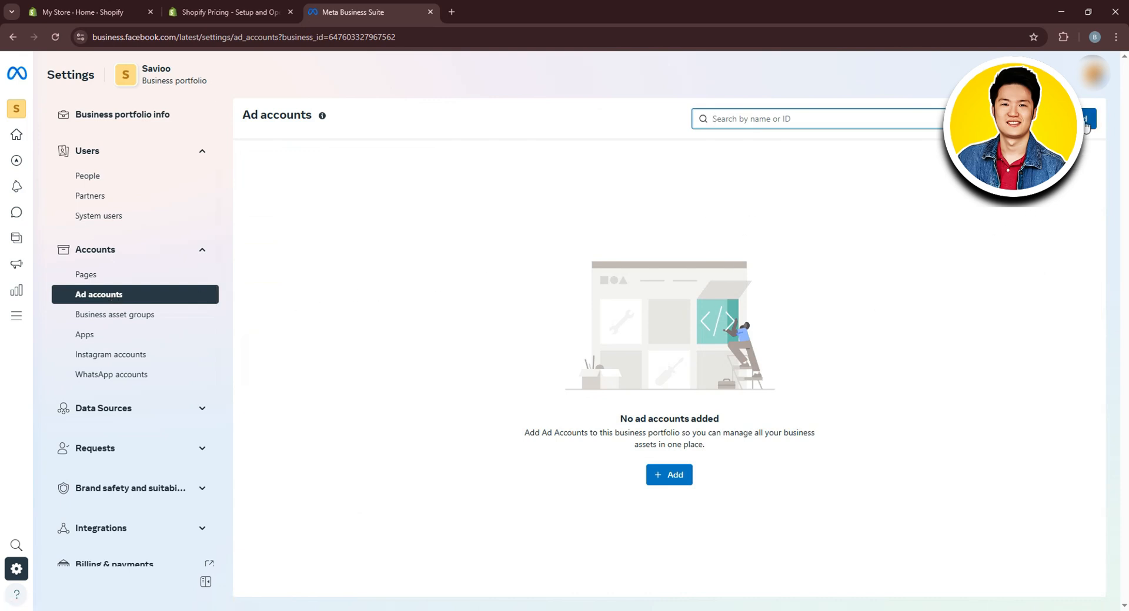
{"action": "left_click", "coordinate": [1086, 121]}
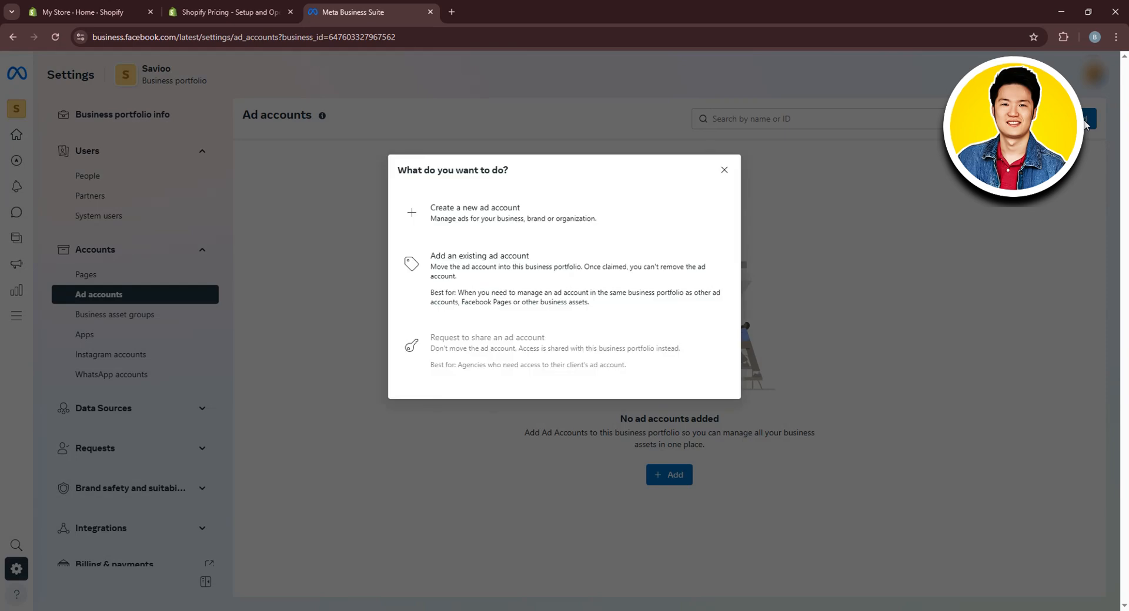
{"action": "left_click", "coordinate": [489, 210]}
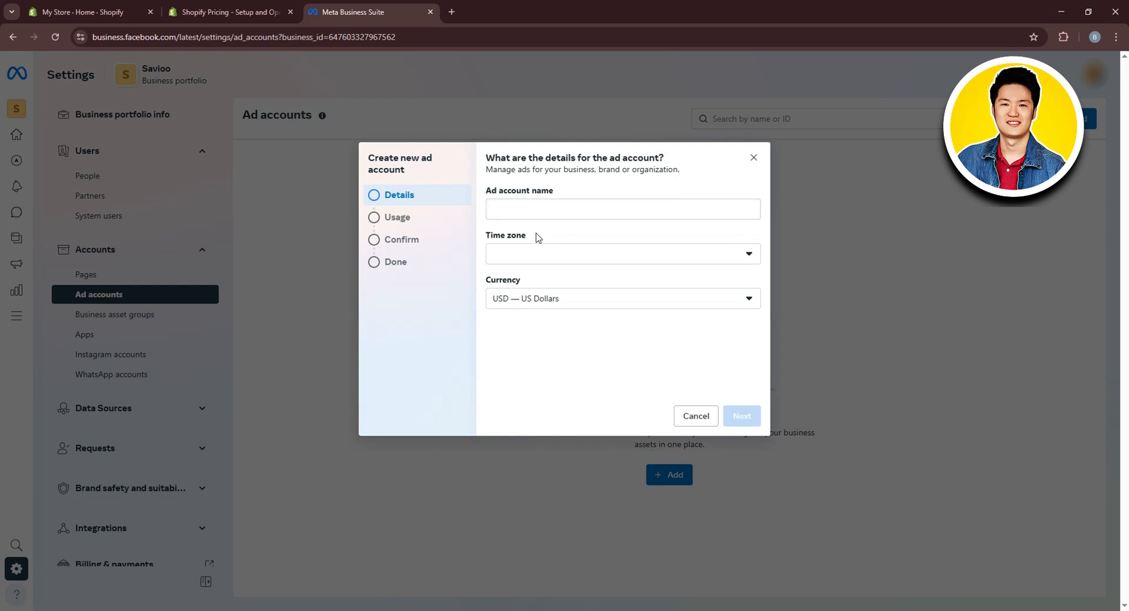
{"action": "left_click", "coordinate": [553, 207]}
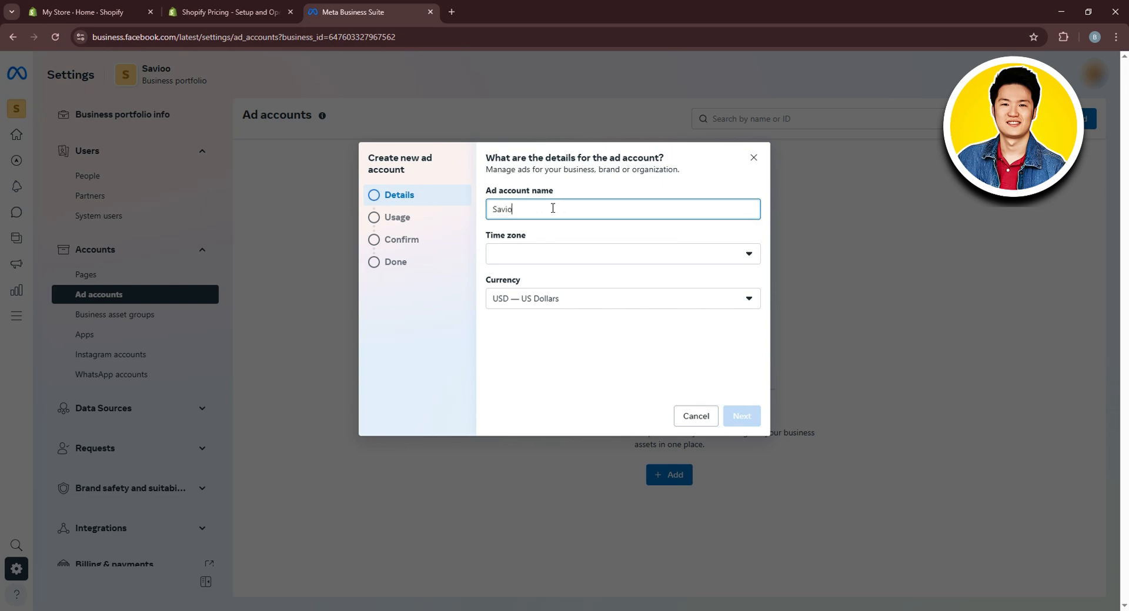
Set the ad account's time zone to (GMT-11:00) Pacific/Midway, keep USD as its currency, and accept the details.
{"action": "left_click", "coordinate": [559, 259]}
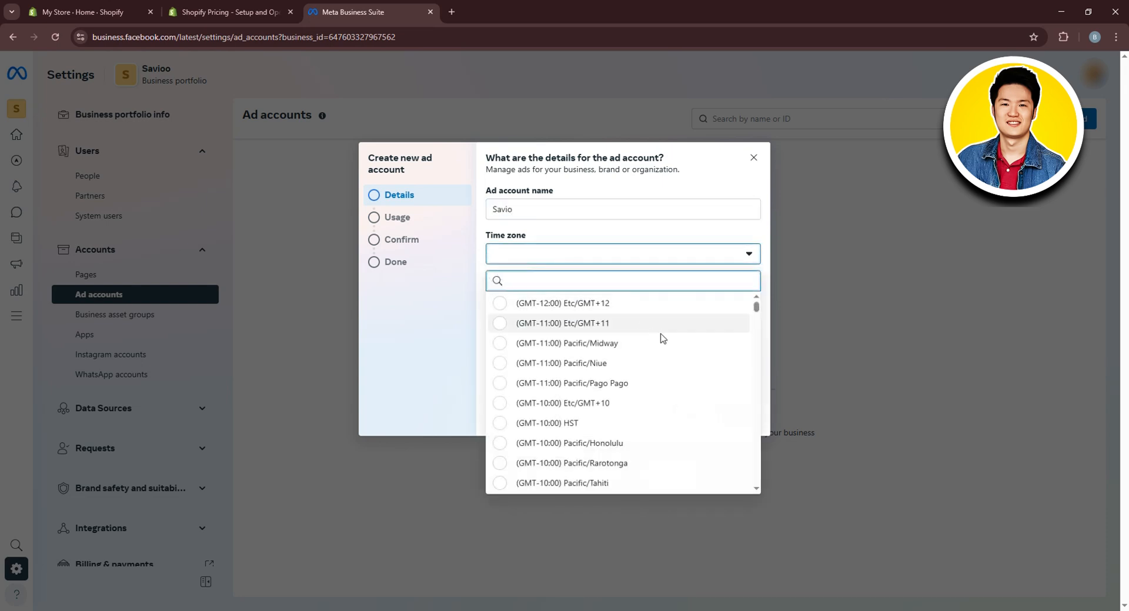
{"action": "scroll", "coordinate": [660, 318], "scroll_direction": "down", "scroll_amount": 6}
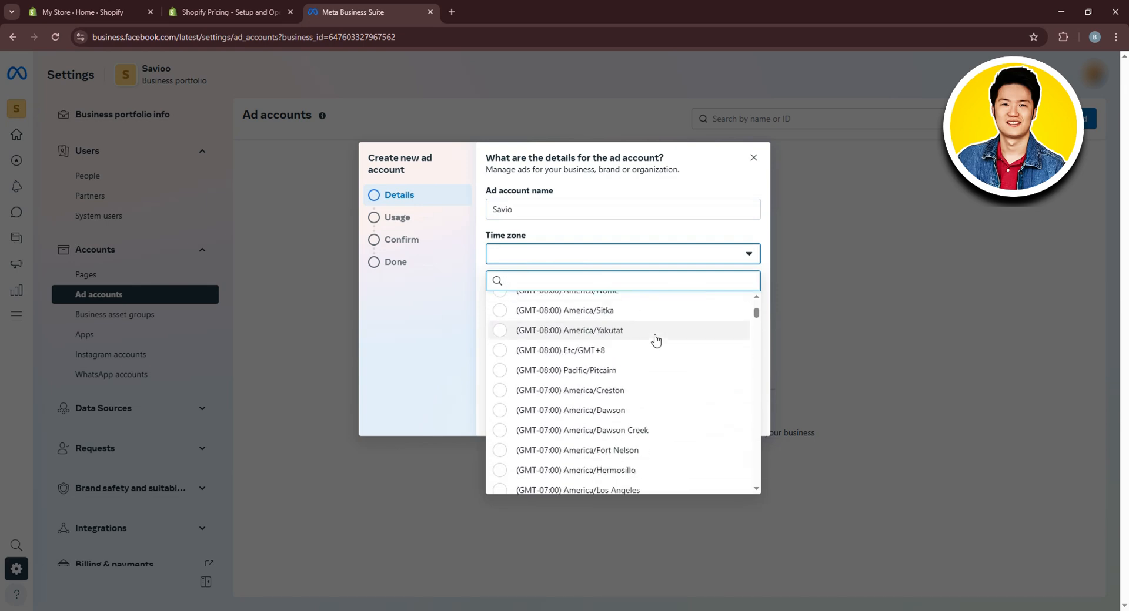
{"action": "scroll", "coordinate": [655, 342], "scroll_direction": "up", "scroll_amount": 6}
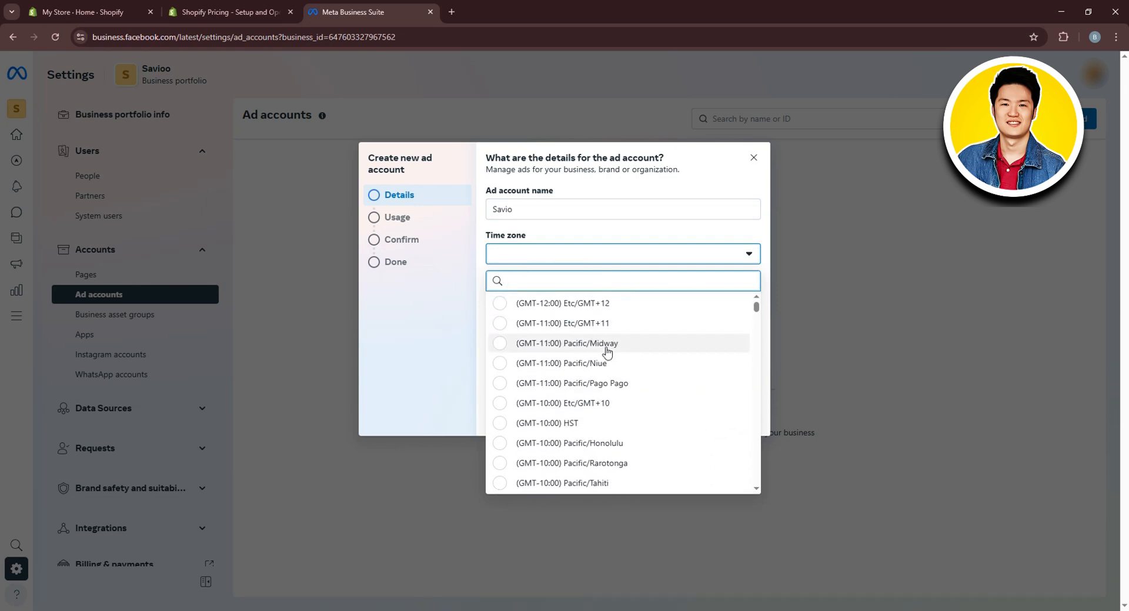
{"action": "left_click", "coordinate": [608, 353]}
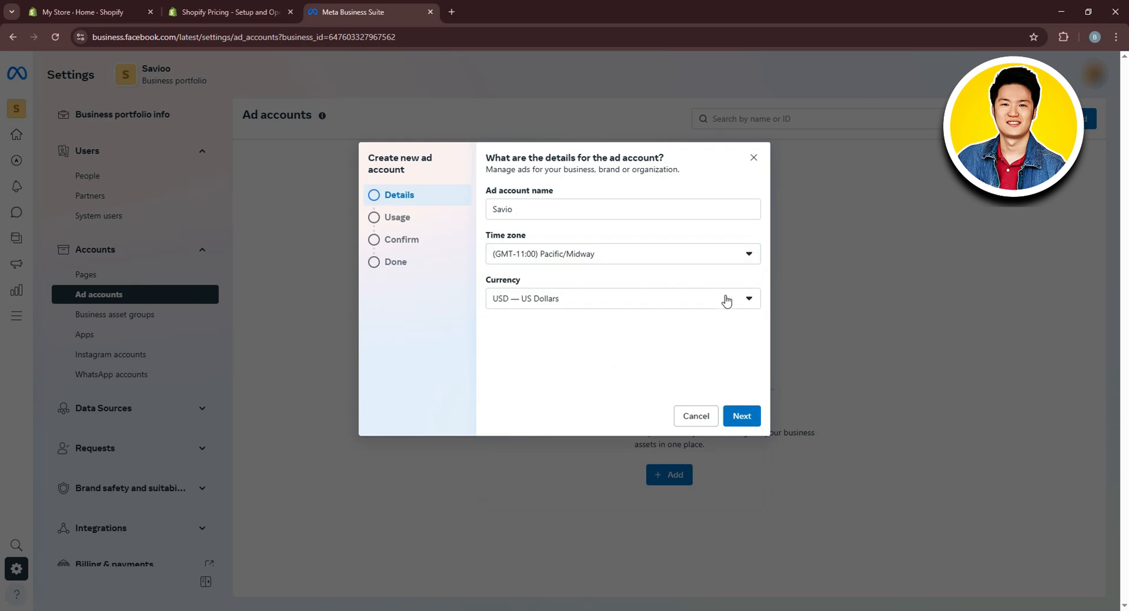
{"action": "left_click", "coordinate": [585, 306]}
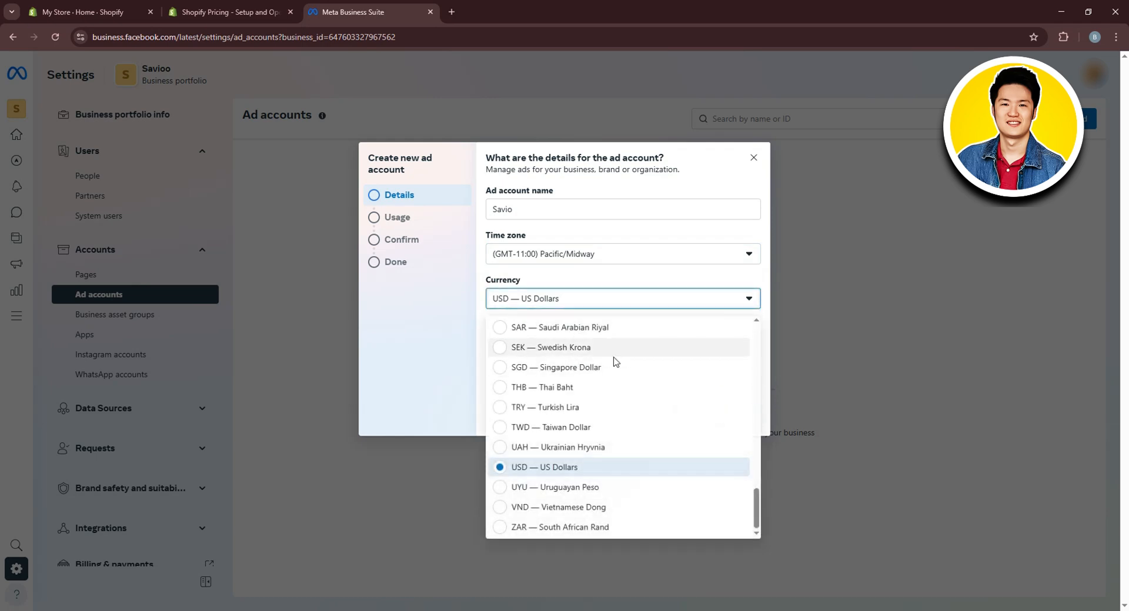
{"action": "left_click", "coordinate": [525, 299]}
{"action": "left_click", "coordinate": [742, 418]}
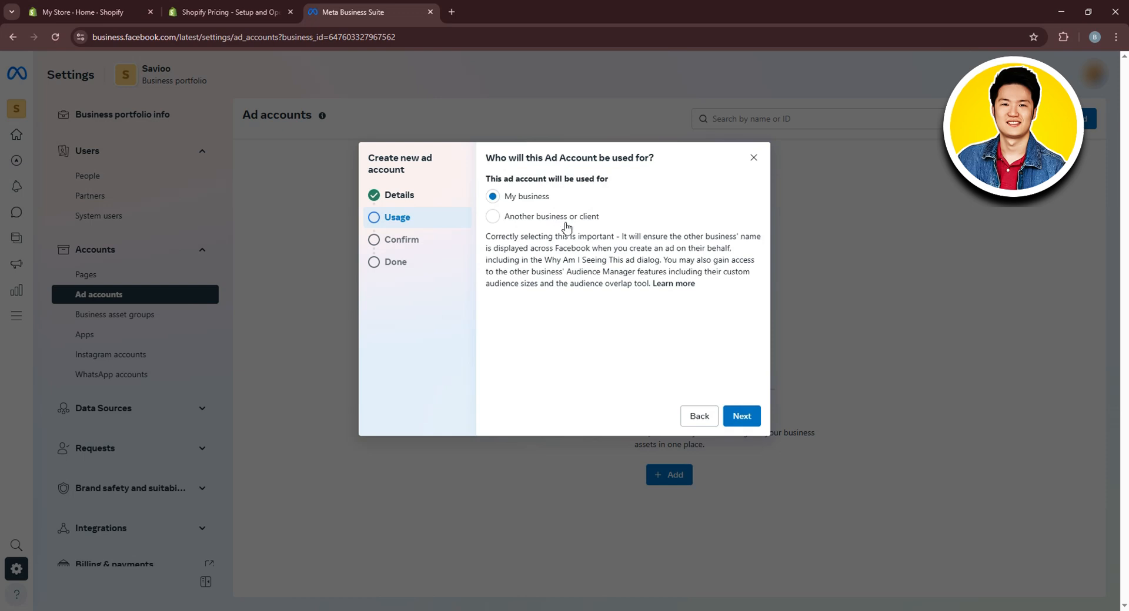
Keep My business as the ad account's usage, agree to Meta's terms, and finish creating the account without payment info.
{"action": "left_click", "coordinate": [741, 419]}
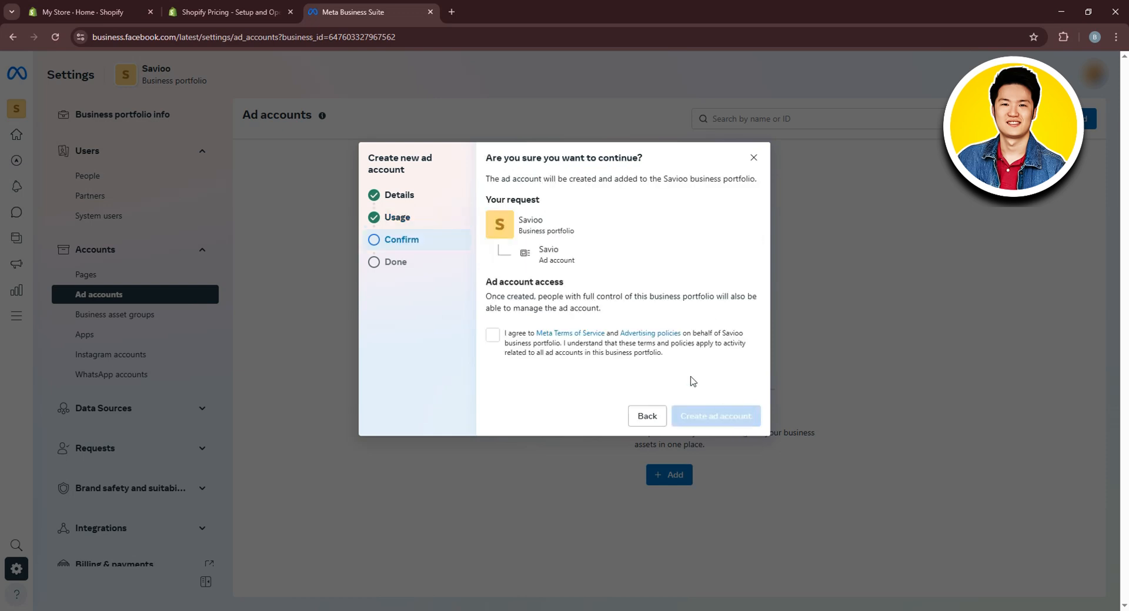
{"action": "left_click", "coordinate": [493, 336]}
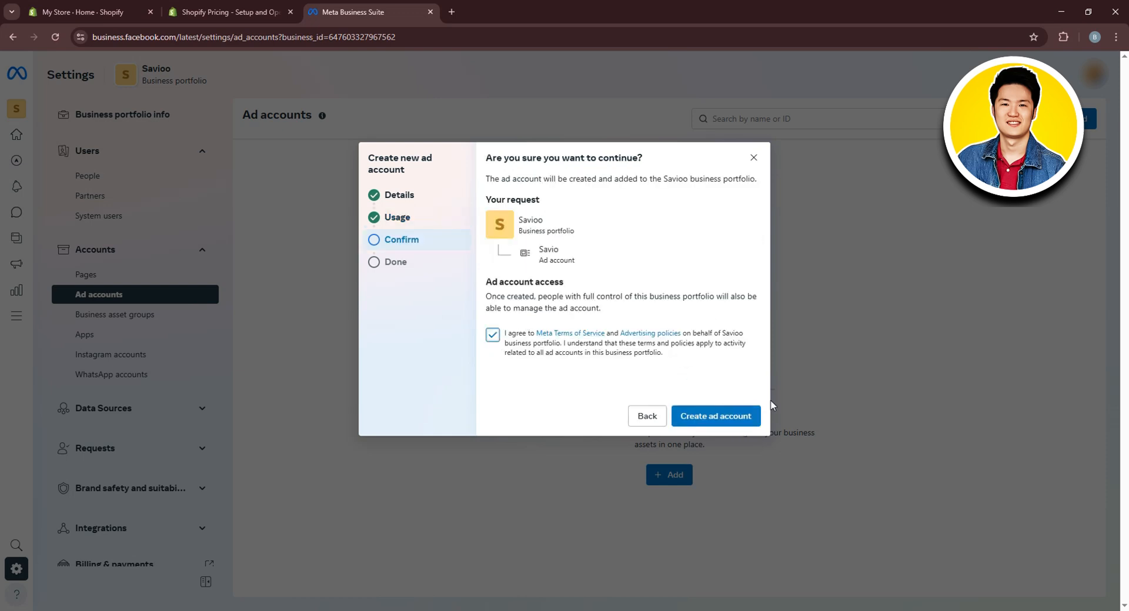
{"action": "left_click", "coordinate": [734, 415]}
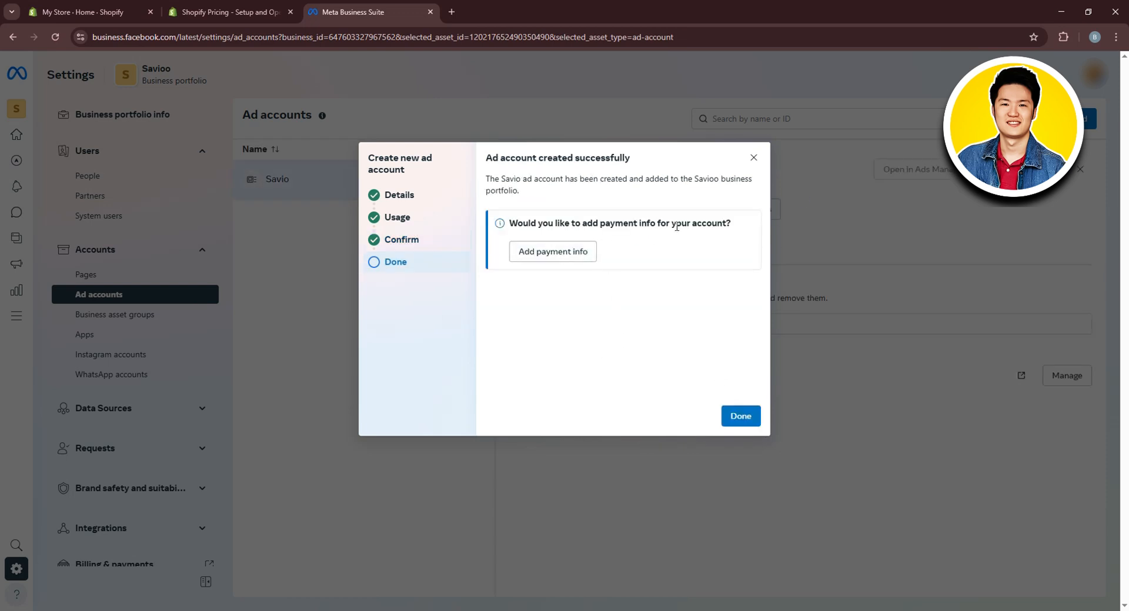
{"action": "left_click", "coordinate": [742, 416]}
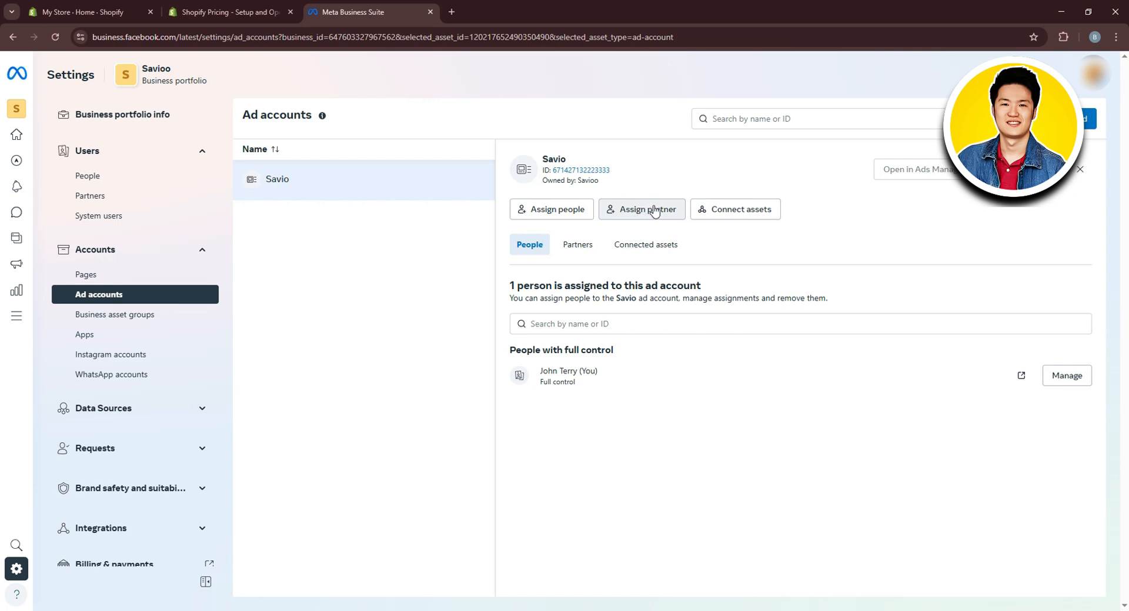
Reassign the existing person on the Savio ad account with Manage campaigns (ads) partial access, accepting the removal of full control.
{"action": "left_click", "coordinate": [549, 212]}
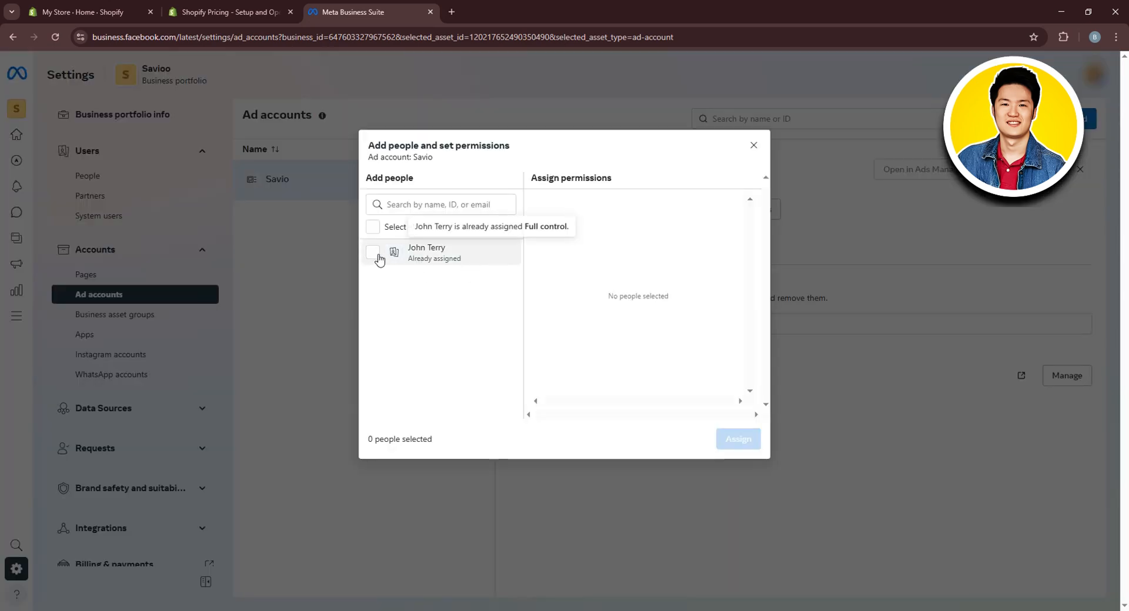
{"action": "left_click", "coordinate": [375, 253]}
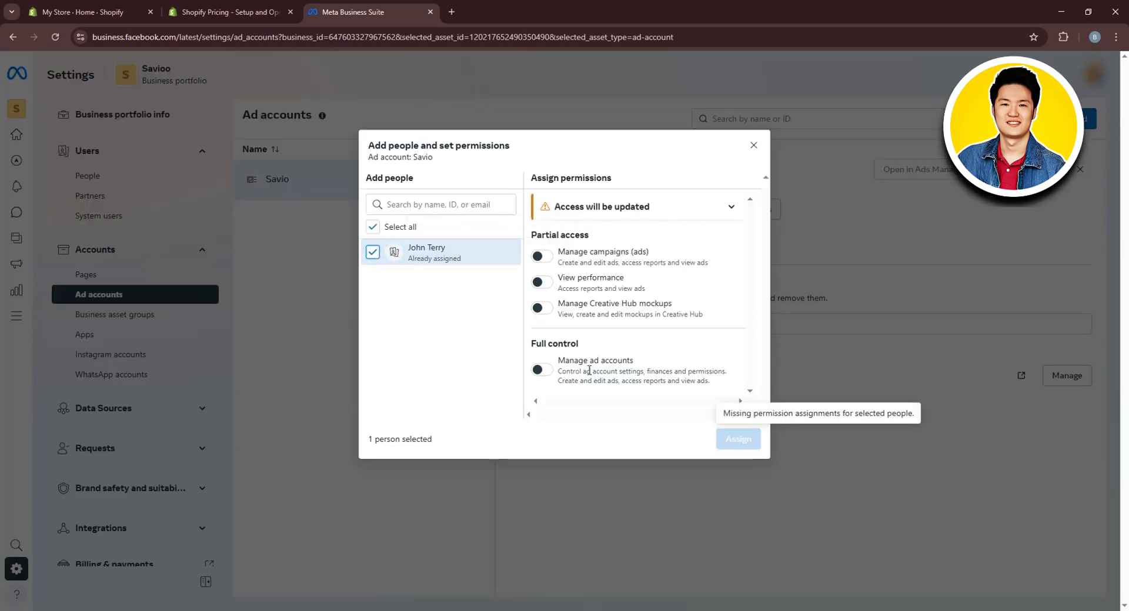
{"action": "left_click", "coordinate": [539, 256]}
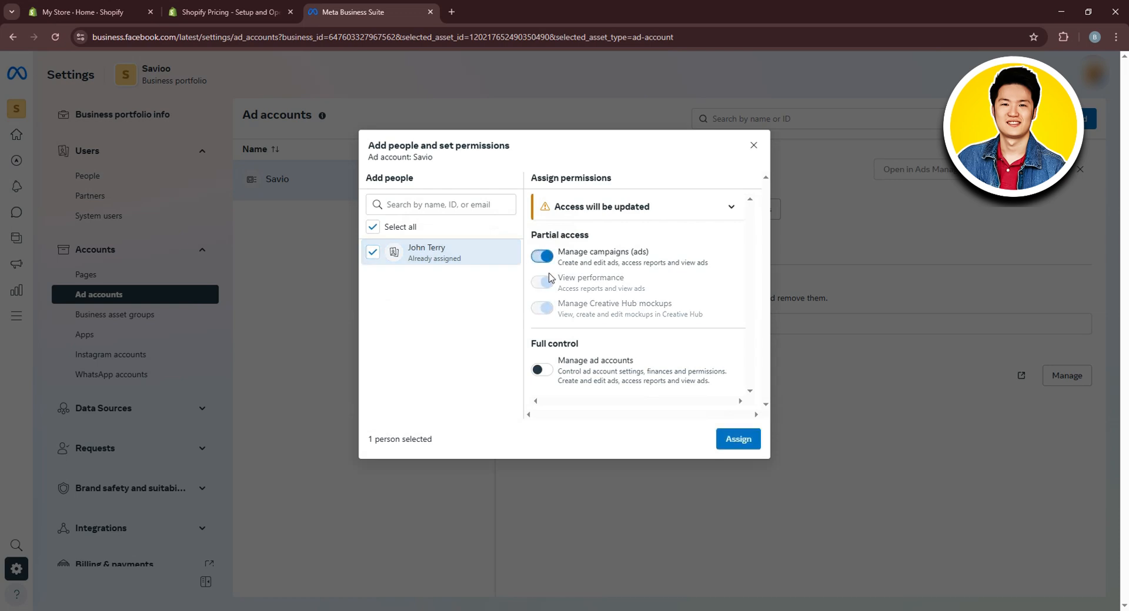
{"action": "left_click", "coordinate": [732, 445]}
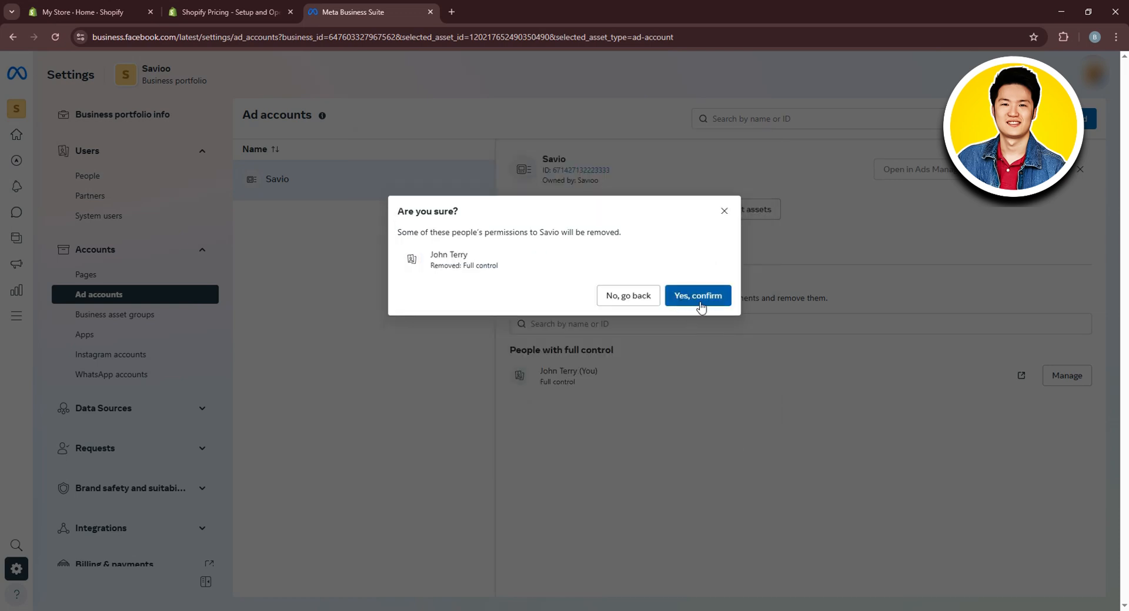
{"action": "left_click", "coordinate": [699, 301]}
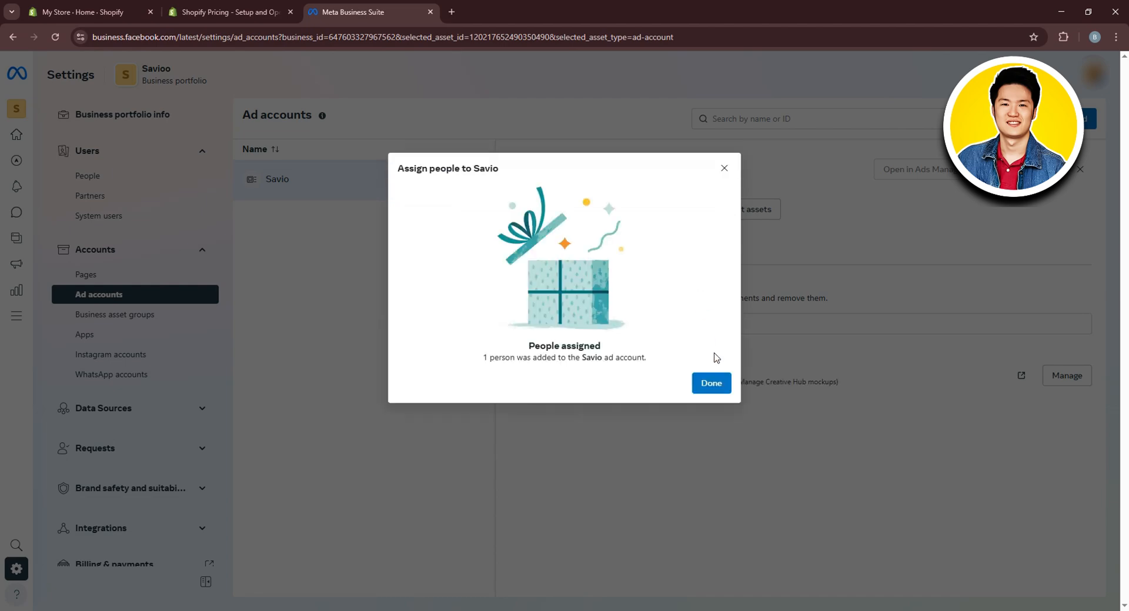
{"action": "left_click", "coordinate": [712, 384]}
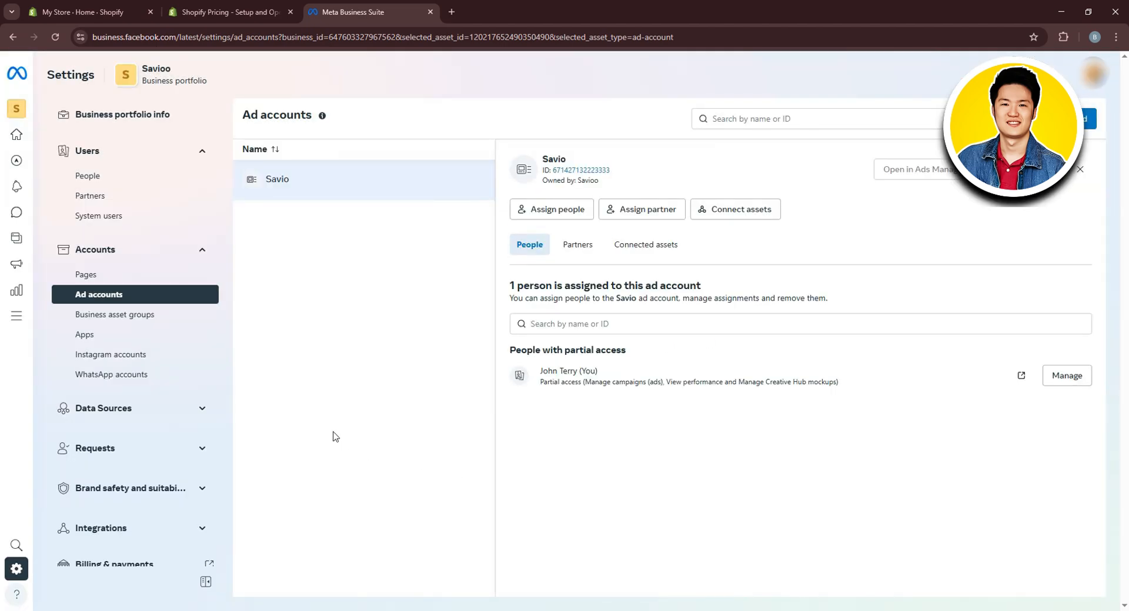
Create a new dataset named Savio Store in the business portfolio's data sources, keeping the Conversions API Gateway demo request.
{"action": "left_click", "coordinate": [106, 413]}
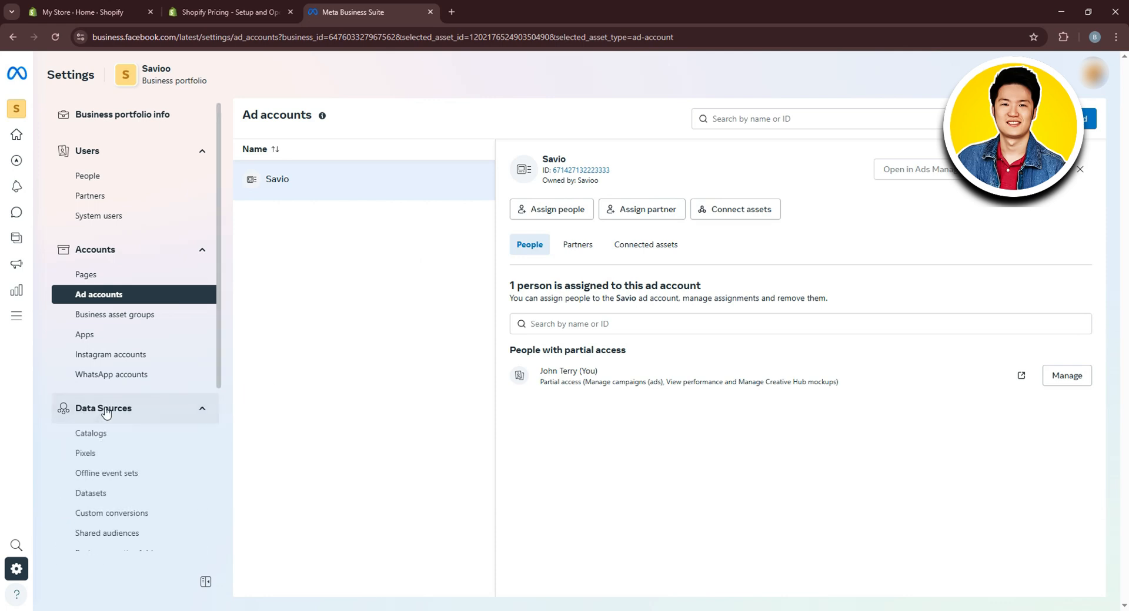
{"action": "scroll", "coordinate": [105, 413], "scroll_direction": "down", "scroll_amount": 1}
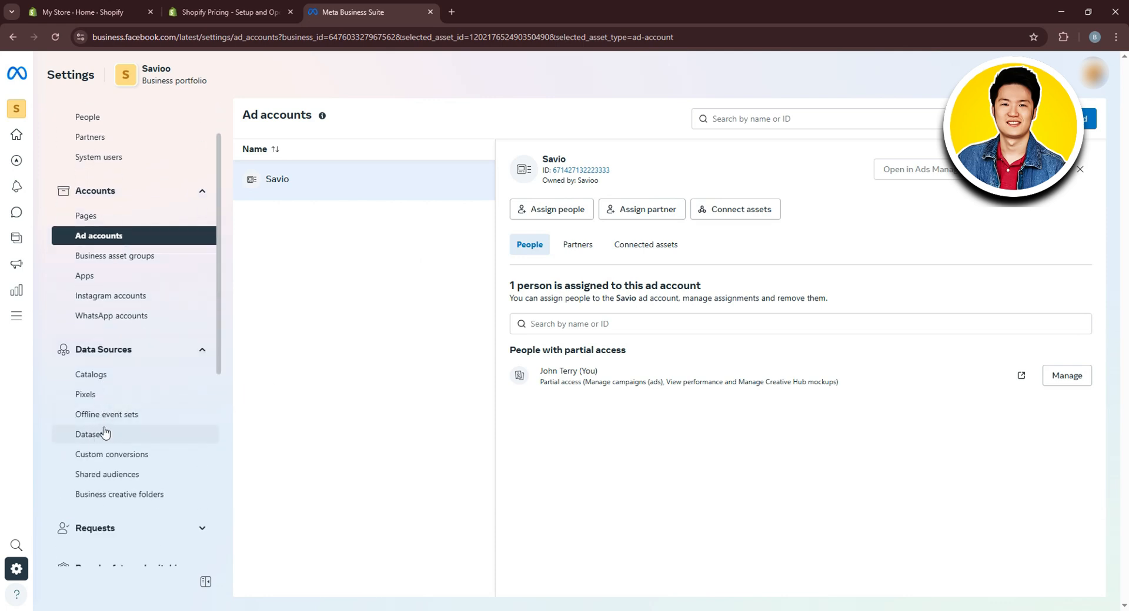
{"action": "left_click", "coordinate": [108, 434]}
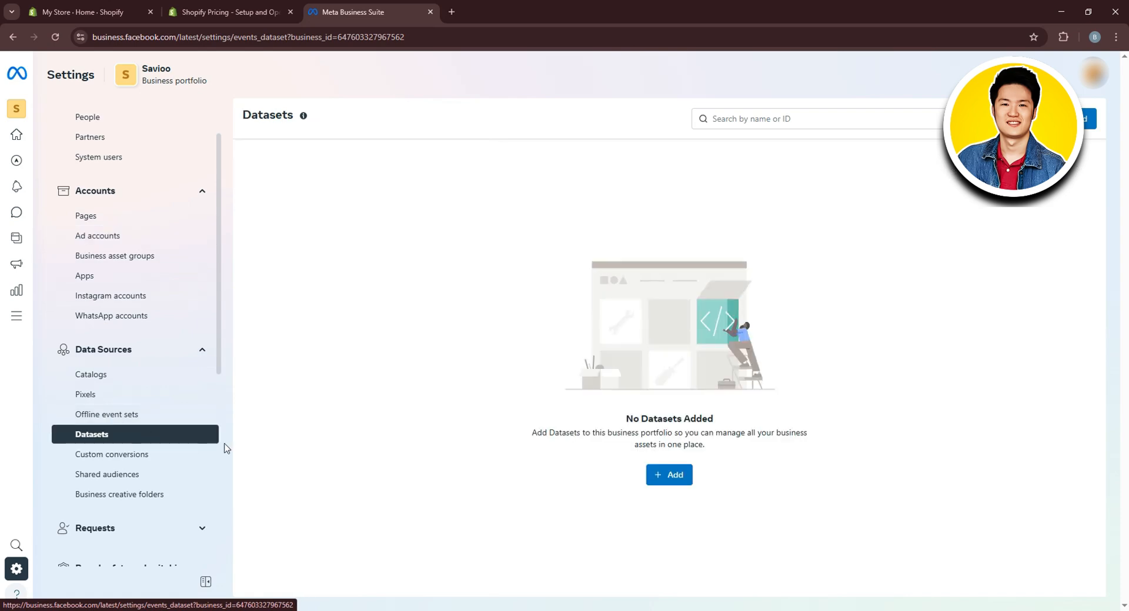
{"action": "left_click", "coordinate": [671, 477]}
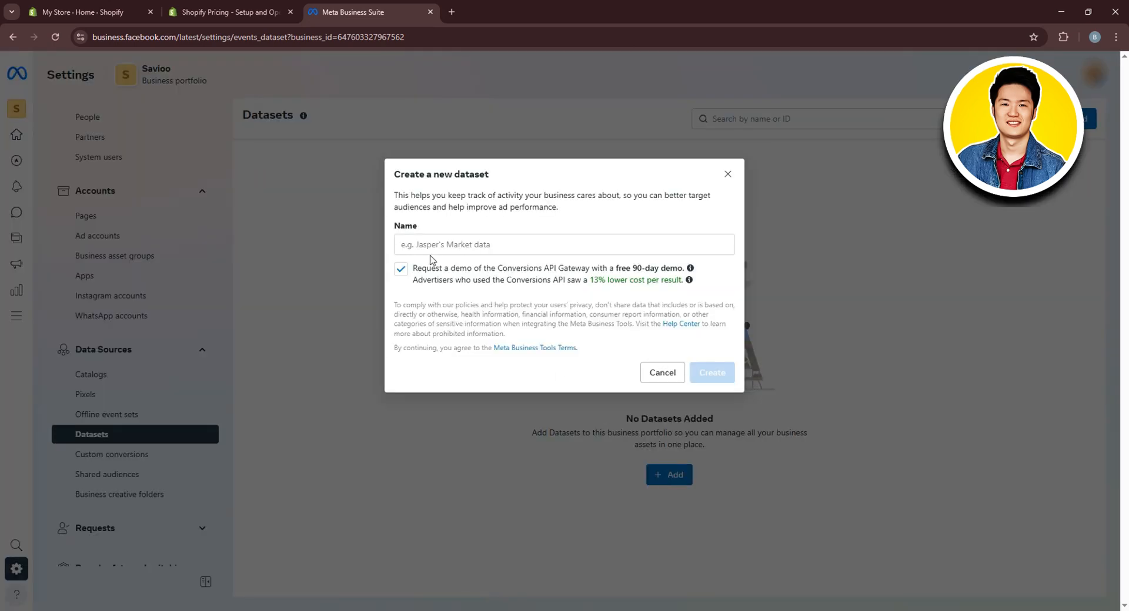
{"action": "left_click", "coordinate": [454, 241]}
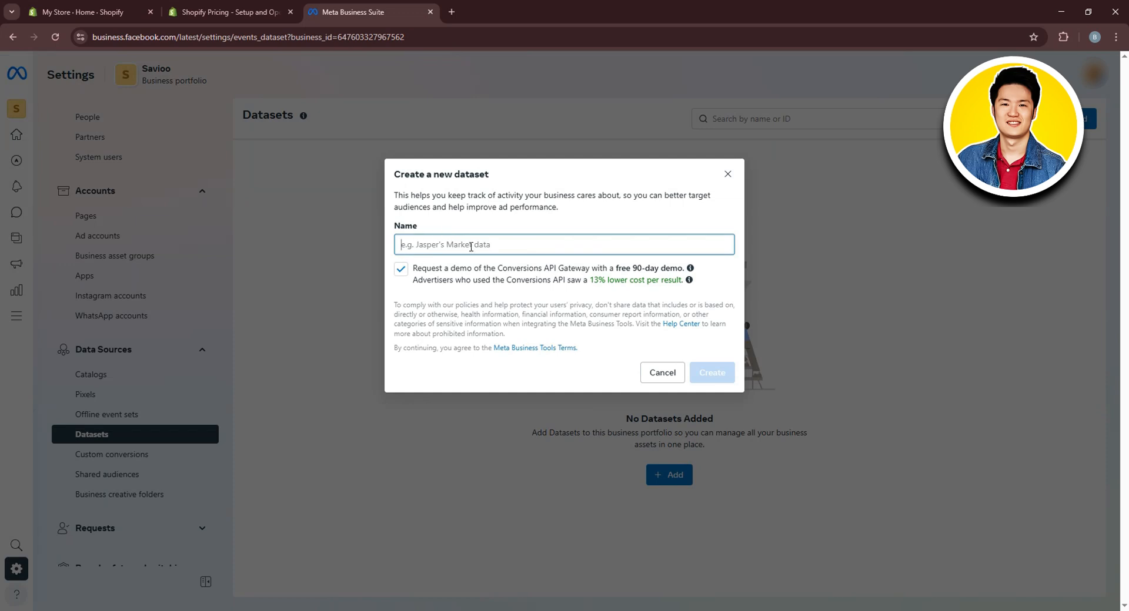
{"action": "type", "text": "Savio Store"}
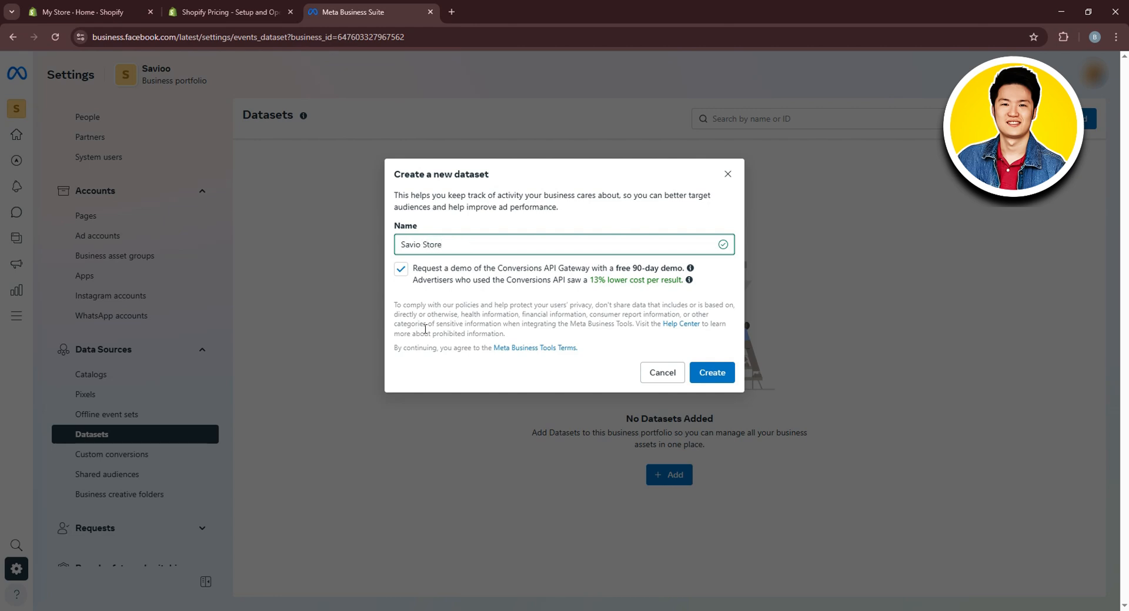
{"action": "left_click", "coordinate": [712, 372]}
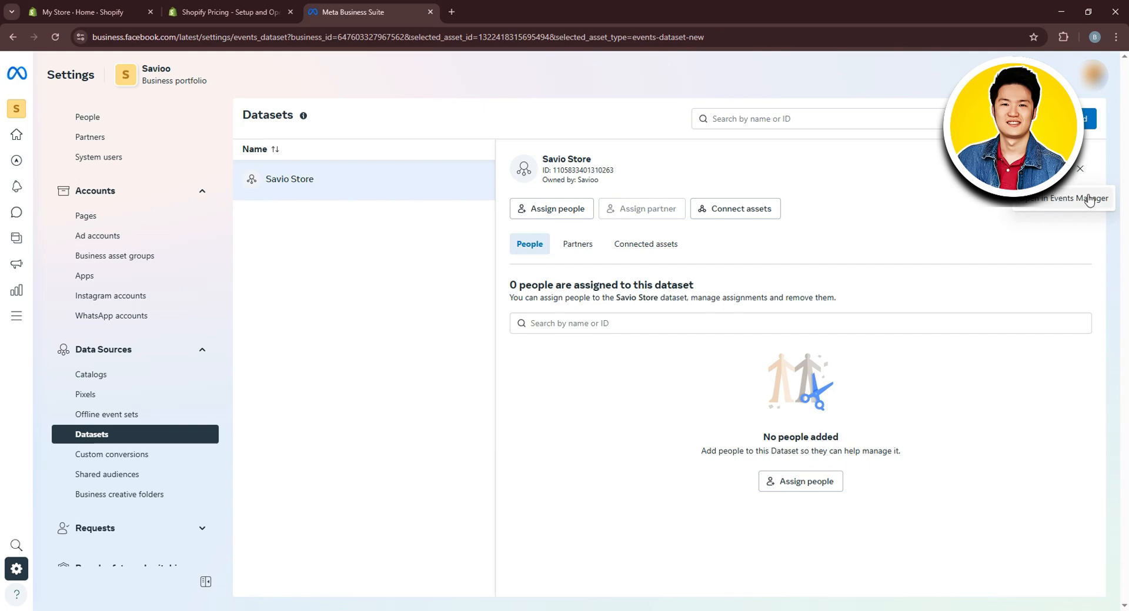
Open the Savio Store dataset in Events Manager and start its Meta Pixel setup with Shopify as the integration partner.
{"action": "left_click", "coordinate": [1055, 209]}
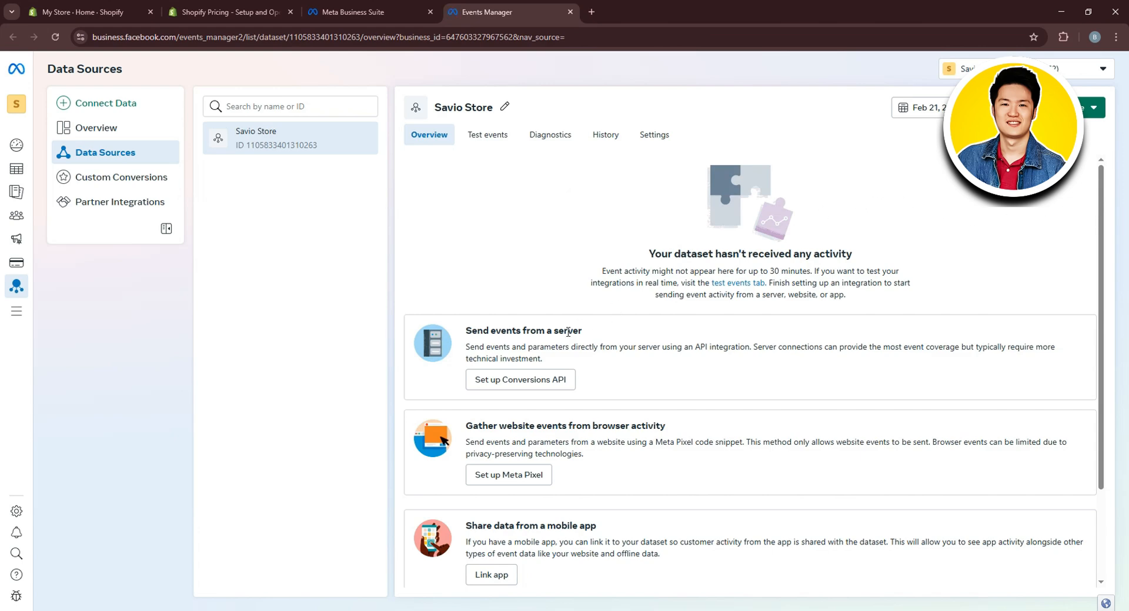
{"action": "scroll", "coordinate": [568, 332], "scroll_direction": "down", "scroll_amount": 2}
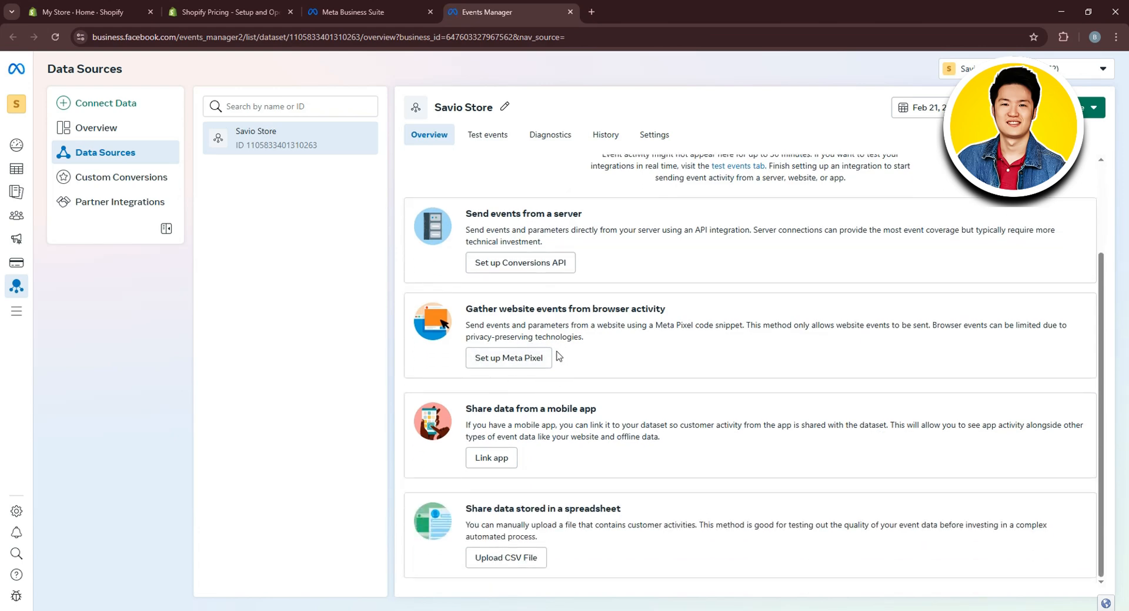
{"action": "left_click", "coordinate": [531, 358]}
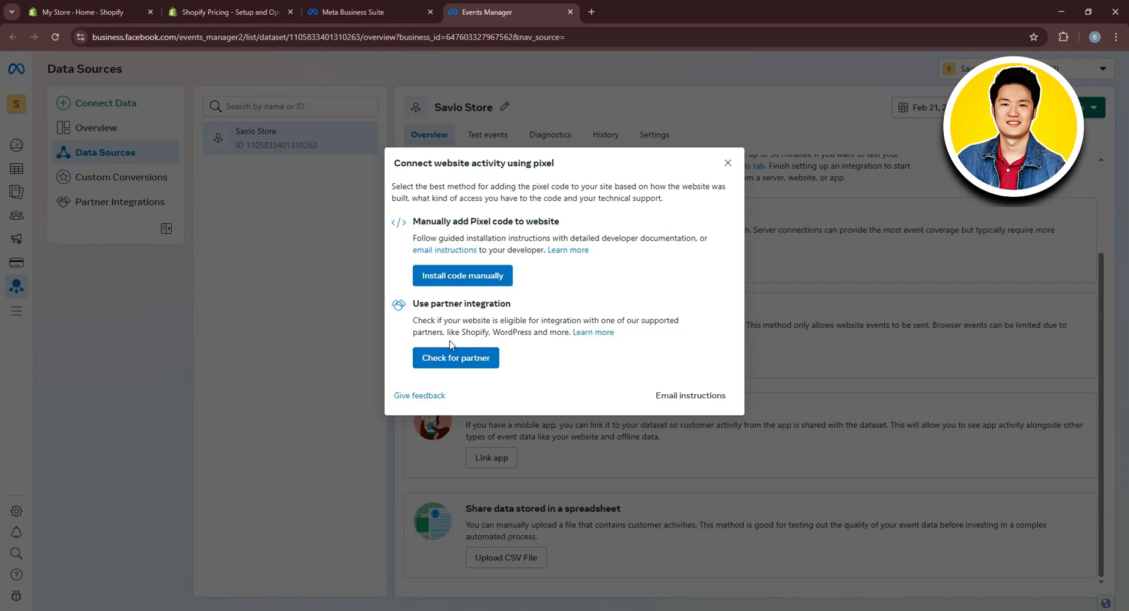
{"action": "left_click", "coordinate": [464, 360]}
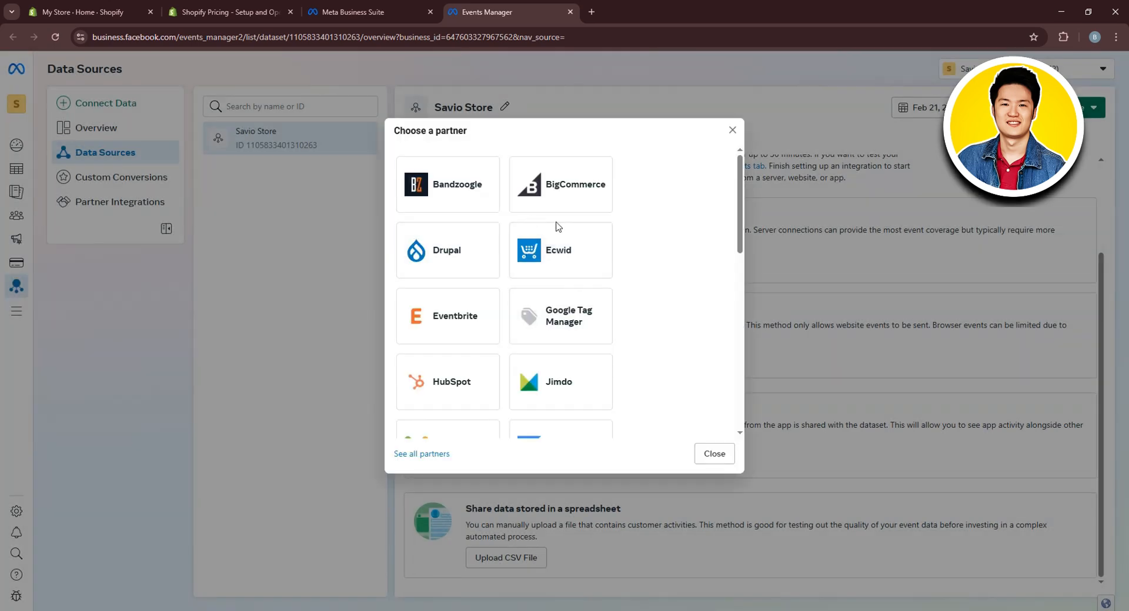
{"action": "scroll", "coordinate": [536, 294], "scroll_direction": "down", "scroll_amount": 5}
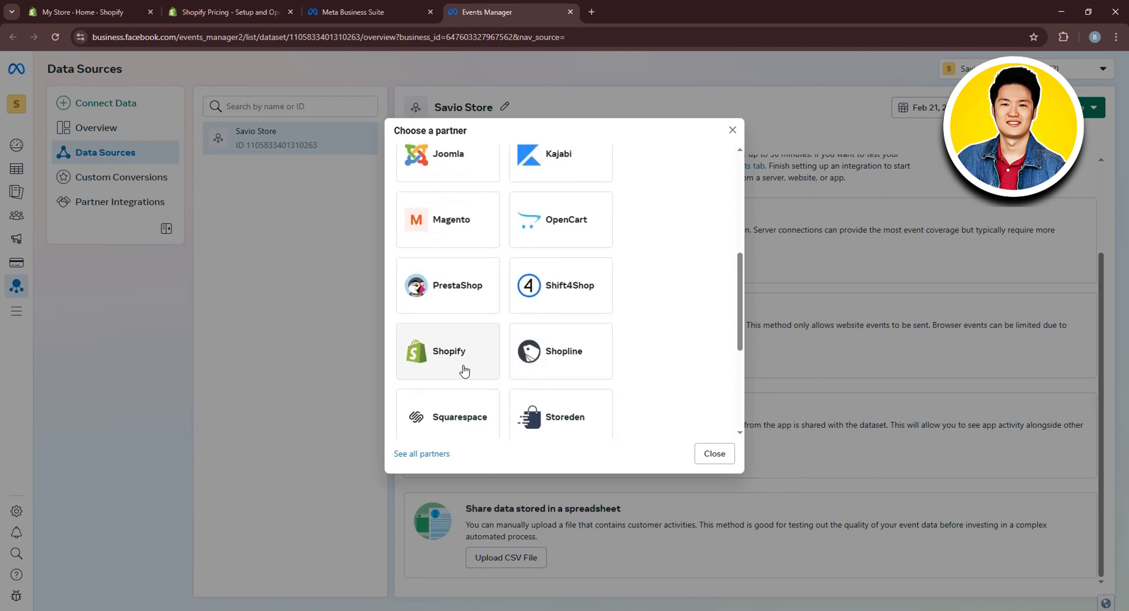
{"action": "left_click", "coordinate": [447, 356]}
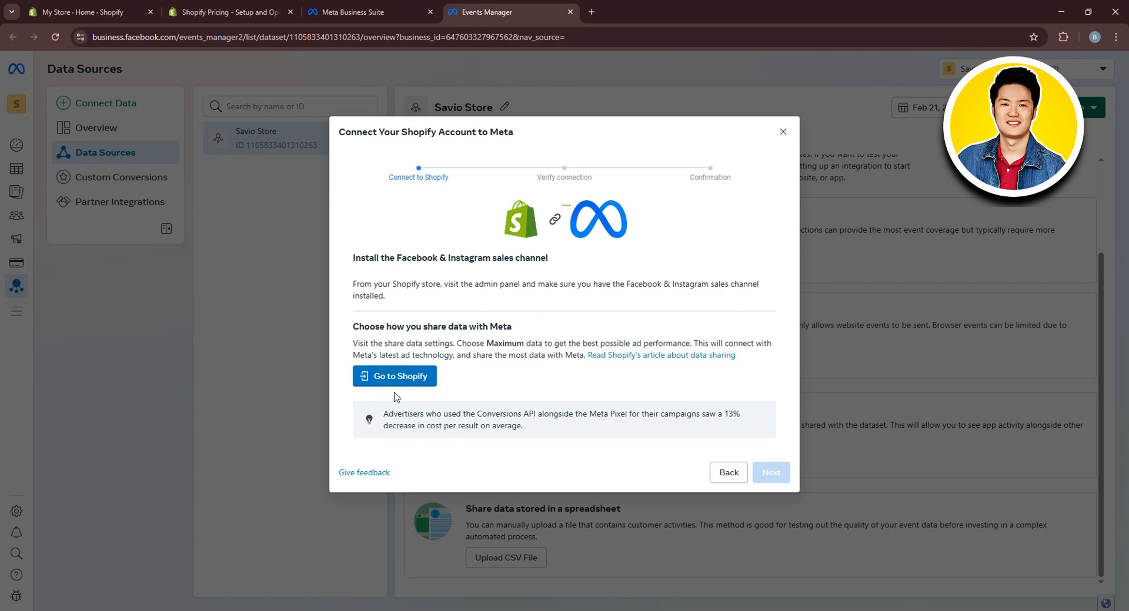
Go to Shopify from the connection setup and install the Facebook & Instagram app on My Store.
{"action": "left_click", "coordinate": [411, 375]}
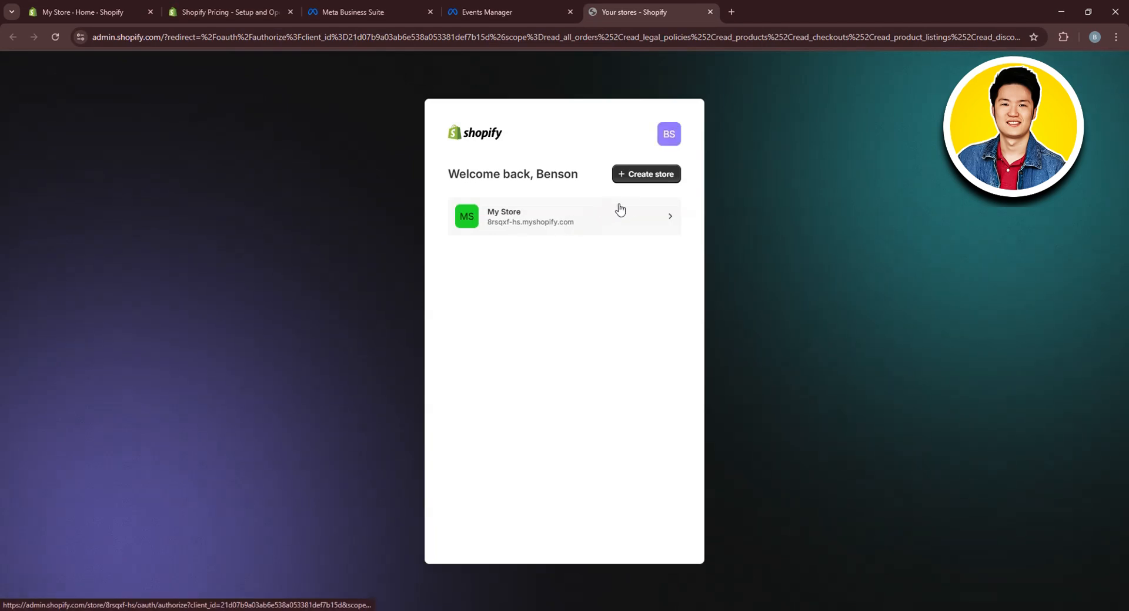
{"action": "left_click", "coordinate": [583, 222]}
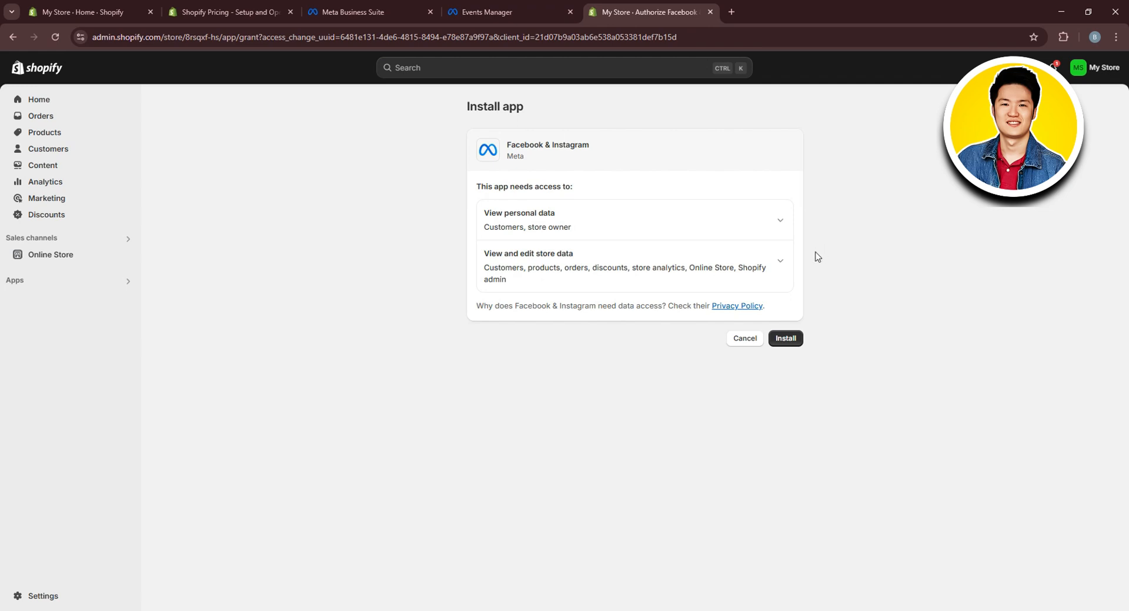
{"action": "left_click", "coordinate": [792, 340]}
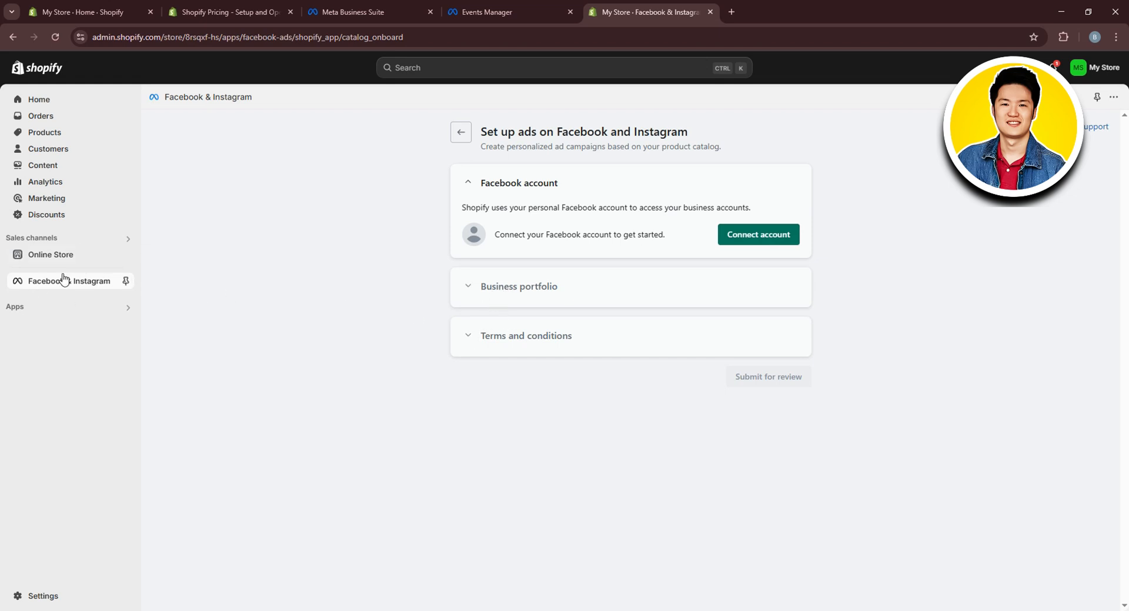
Connect the Facebook account, allowing it to share business assets with Shopify, and connect the Savioo business portfolio.
{"action": "left_click", "coordinate": [794, 231]}
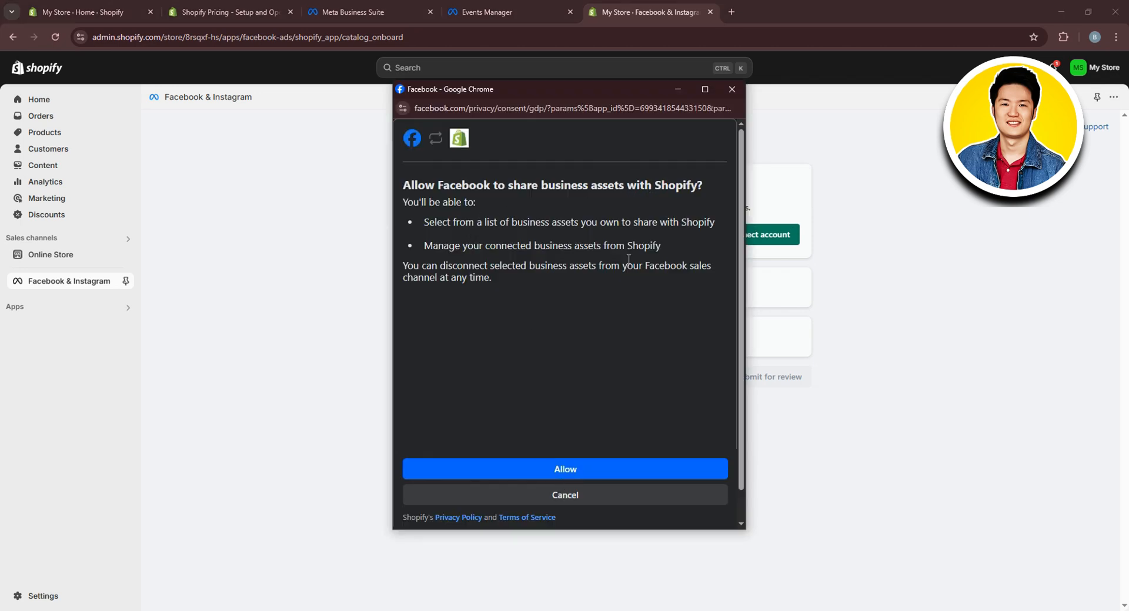
{"action": "left_click", "coordinate": [567, 468]}
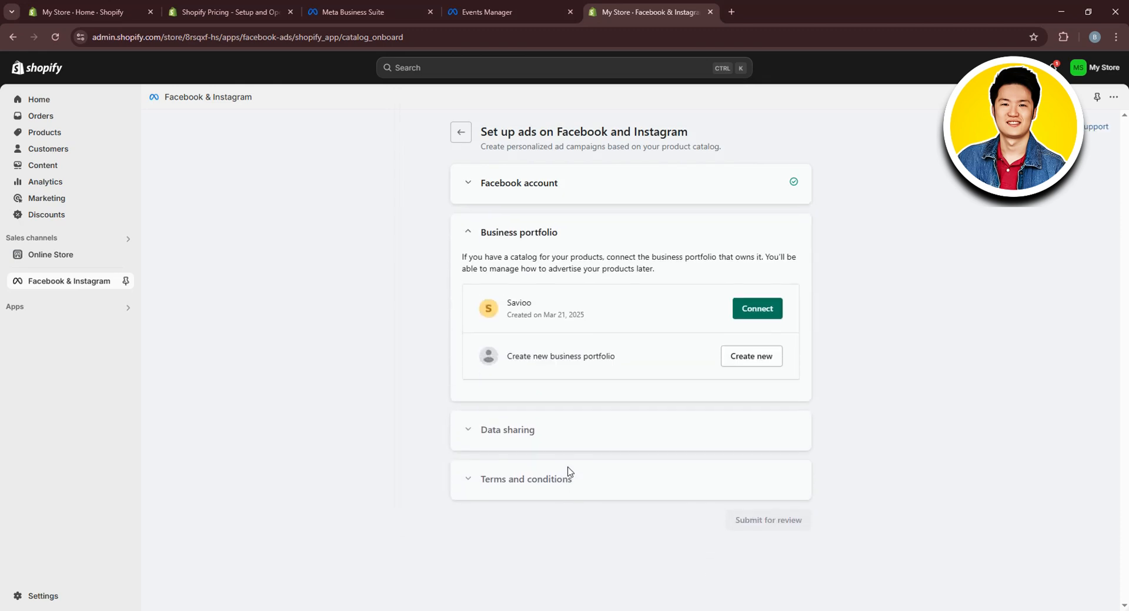
{"action": "left_click", "coordinate": [762, 316]}
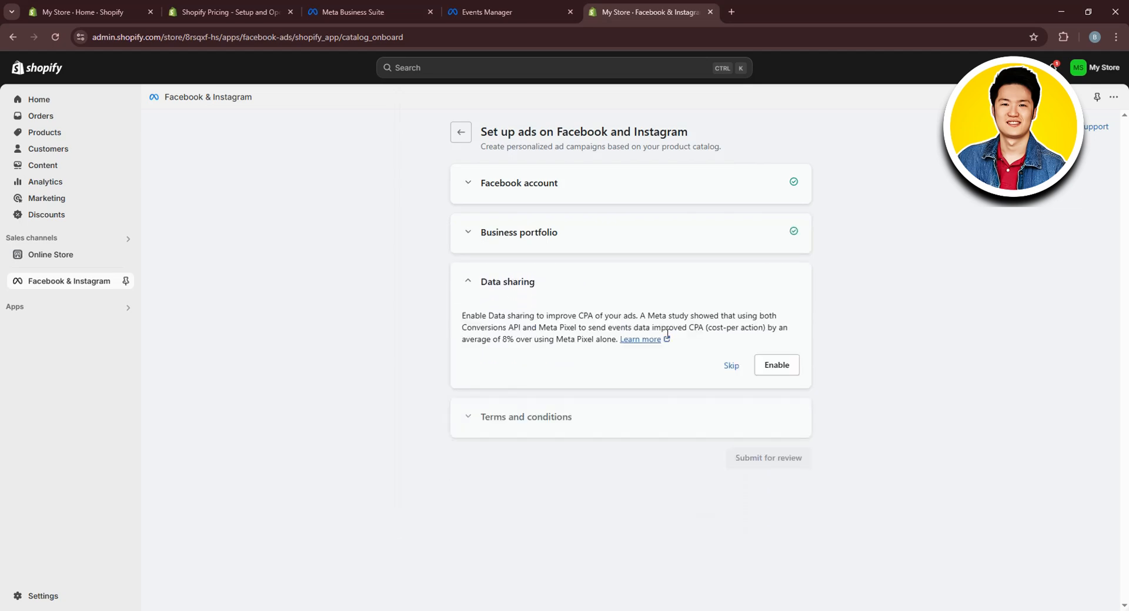
Enable data sharing with the Maximum preference and connect the Savio Store dataset for tracking customer behavior.
{"action": "left_click", "coordinate": [729, 364]}
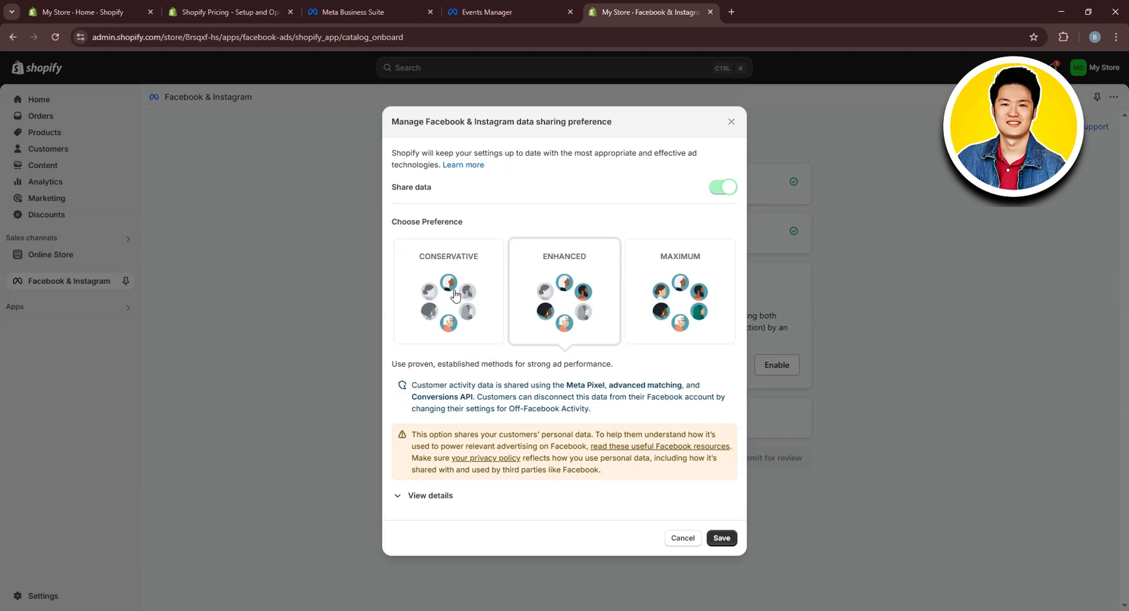
{"action": "left_click", "coordinate": [662, 289]}
{"action": "left_click", "coordinate": [735, 545]}
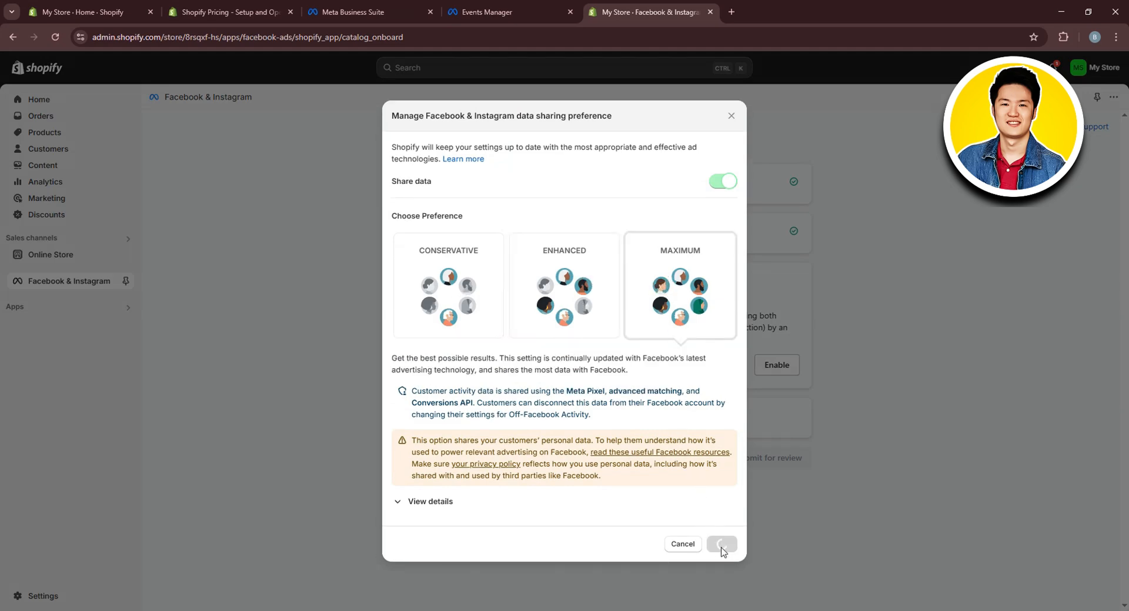
{"action": "scroll", "coordinate": [727, 477], "scroll_direction": "down", "scroll_amount": 2}
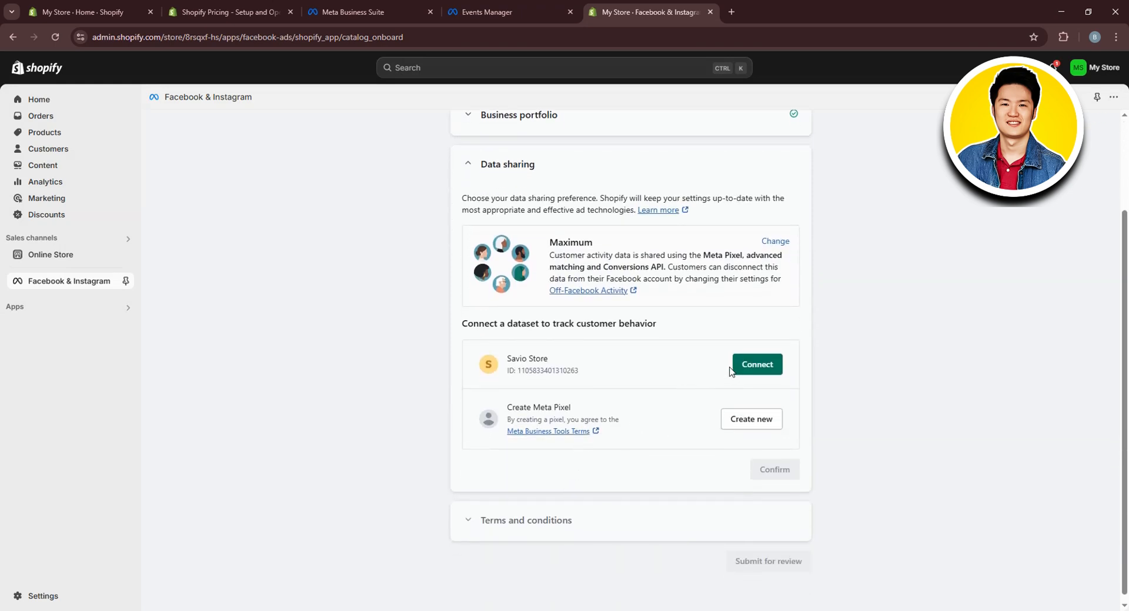
{"action": "scroll", "coordinate": [760, 378], "scroll_direction": "down", "scroll_amount": 1}
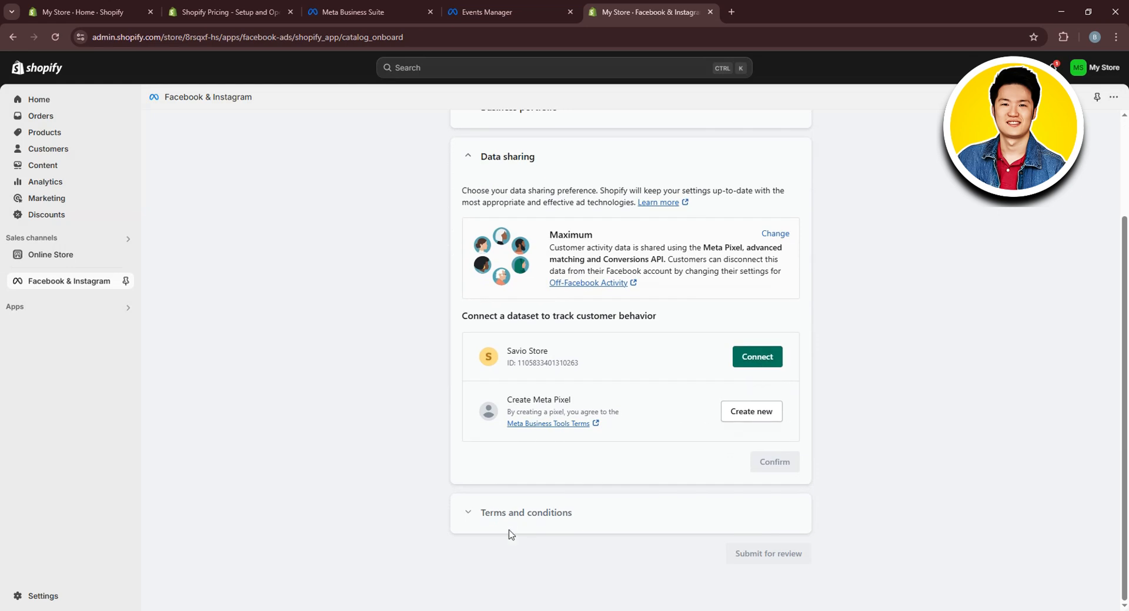
{"action": "left_click", "coordinate": [756, 357]}
Agree to the Product Catalog Terms and submit the Facebook and Instagram ads setup for review.
{"action": "left_click", "coordinate": [468, 388]}
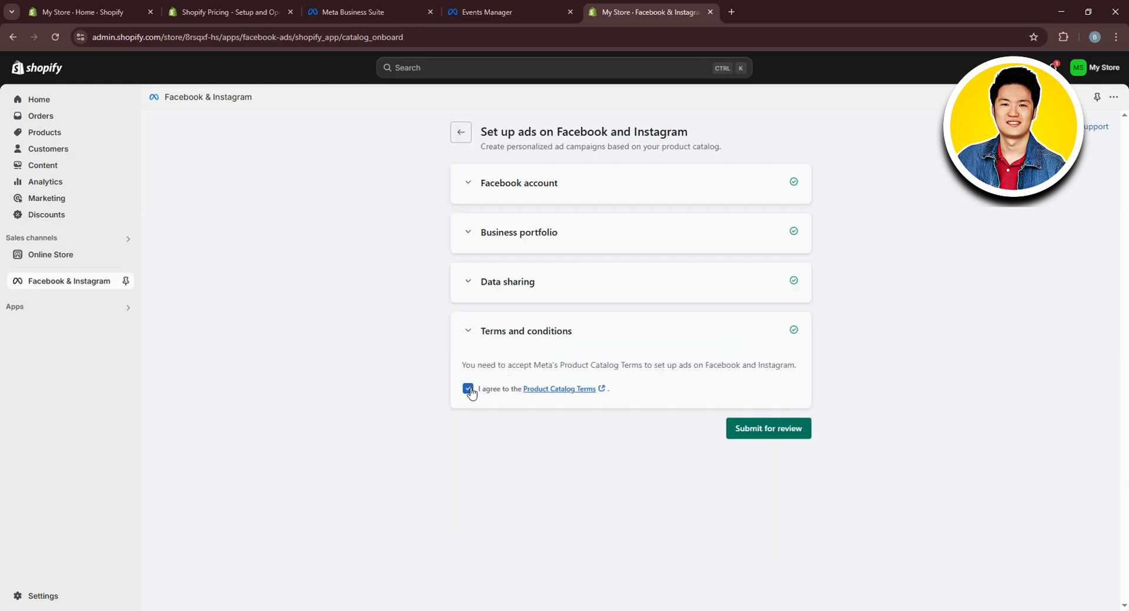
{"action": "left_click", "coordinate": [772, 374]}
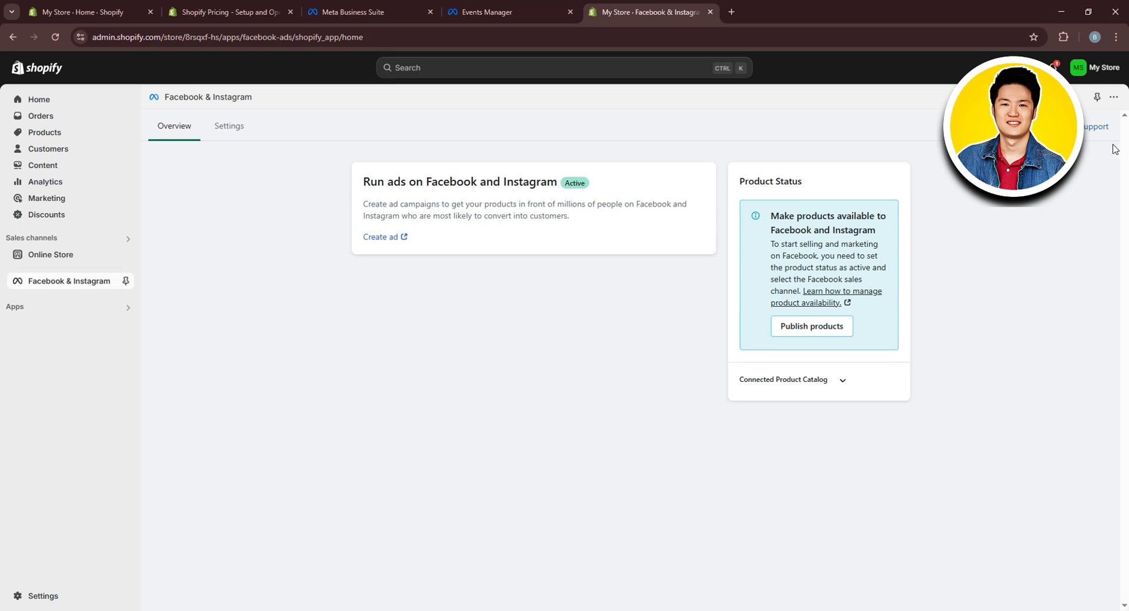
Return to Events Manager and advance the Shopify connection setup to the pixel verification stage.
{"action": "left_click", "coordinate": [482, 12]}
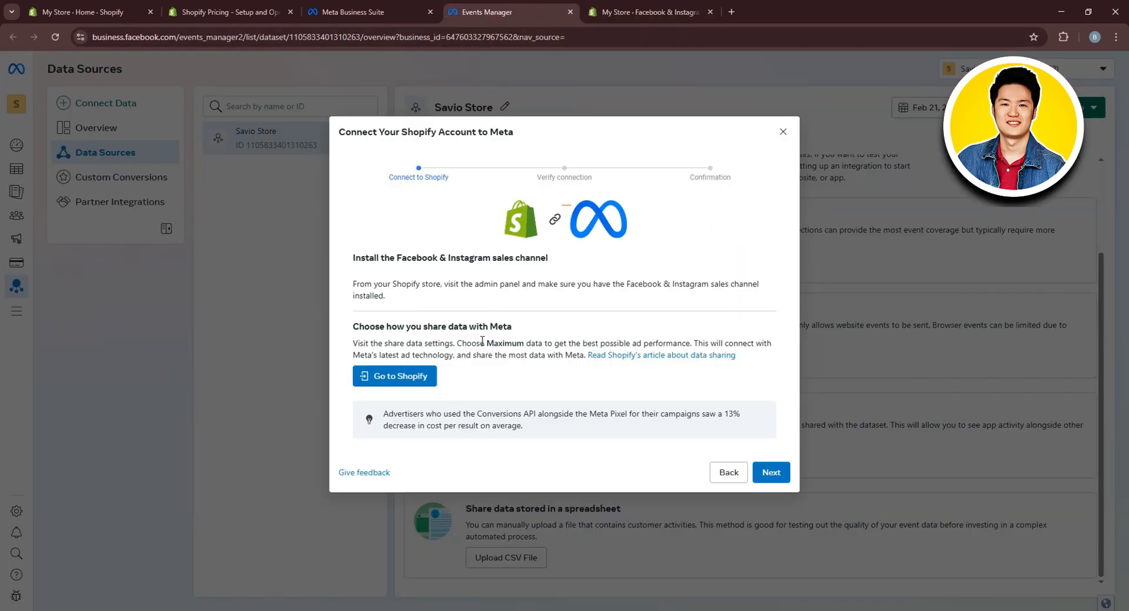
{"action": "left_click", "coordinate": [771, 471]}
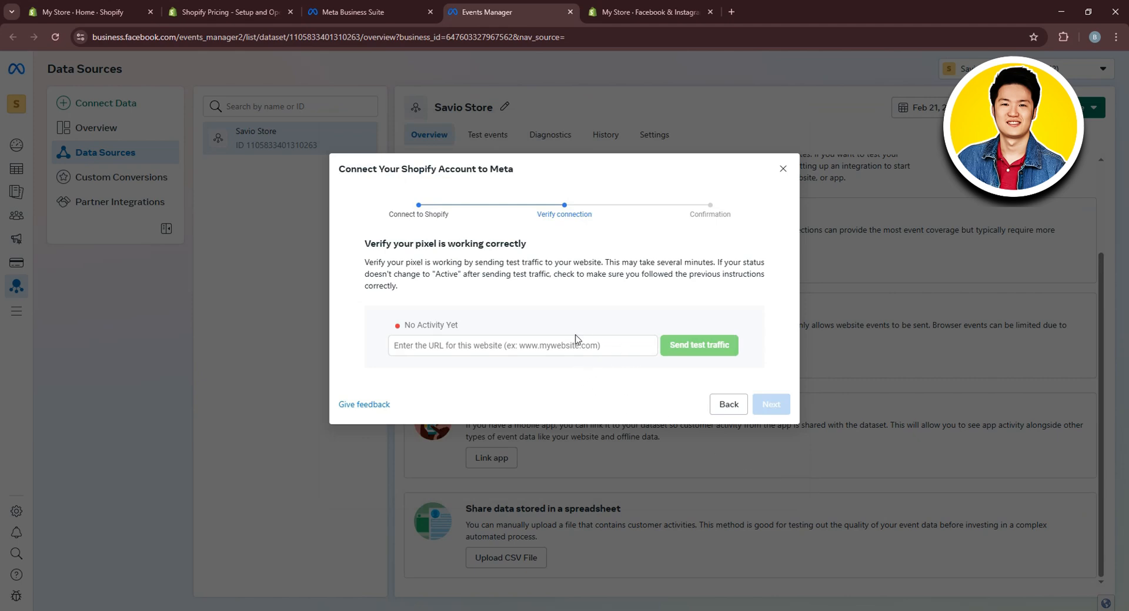
{"action": "left_click", "coordinate": [490, 343]}
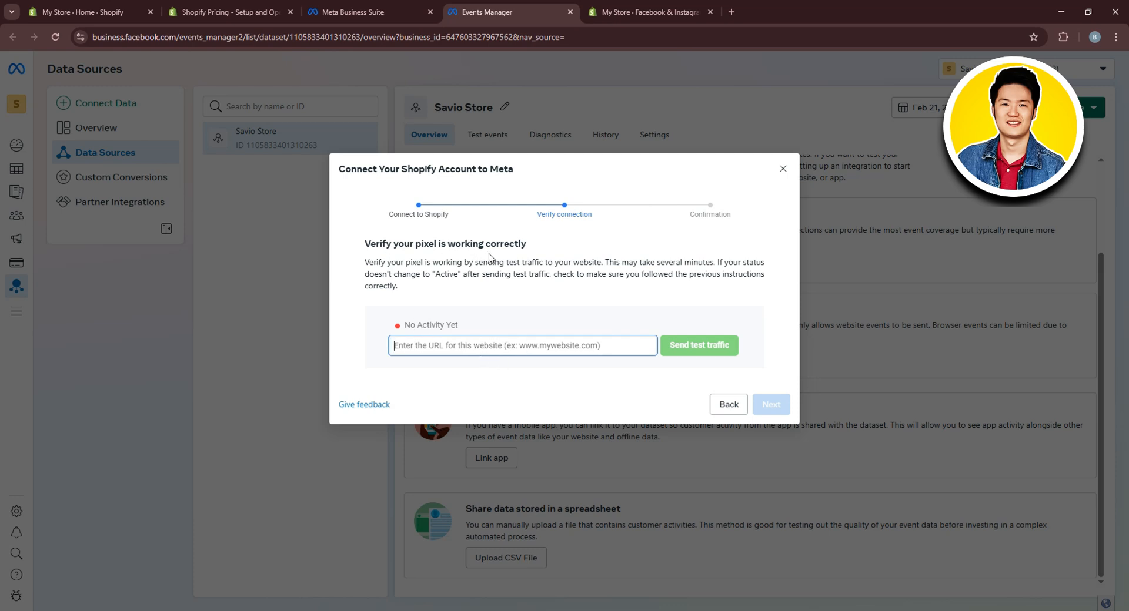
{"action": "left_click", "coordinate": [428, 211]}
Open the live storefront from the Shopify Online Store themes page and copy its web address.
{"action": "left_click", "coordinate": [217, 6]}
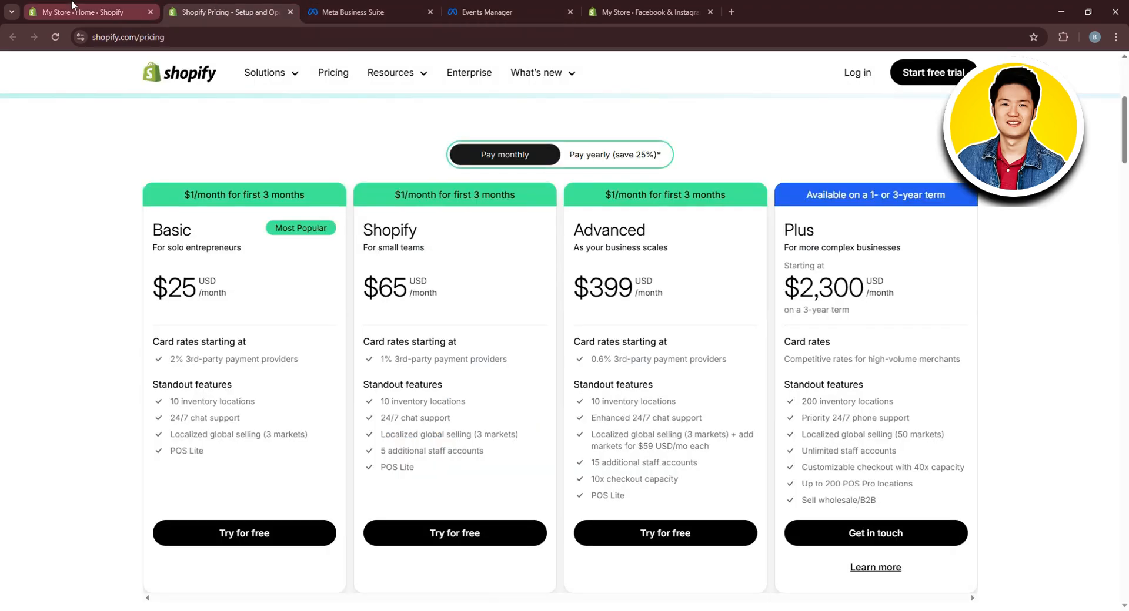
{"action": "left_click", "coordinate": [649, 7]}
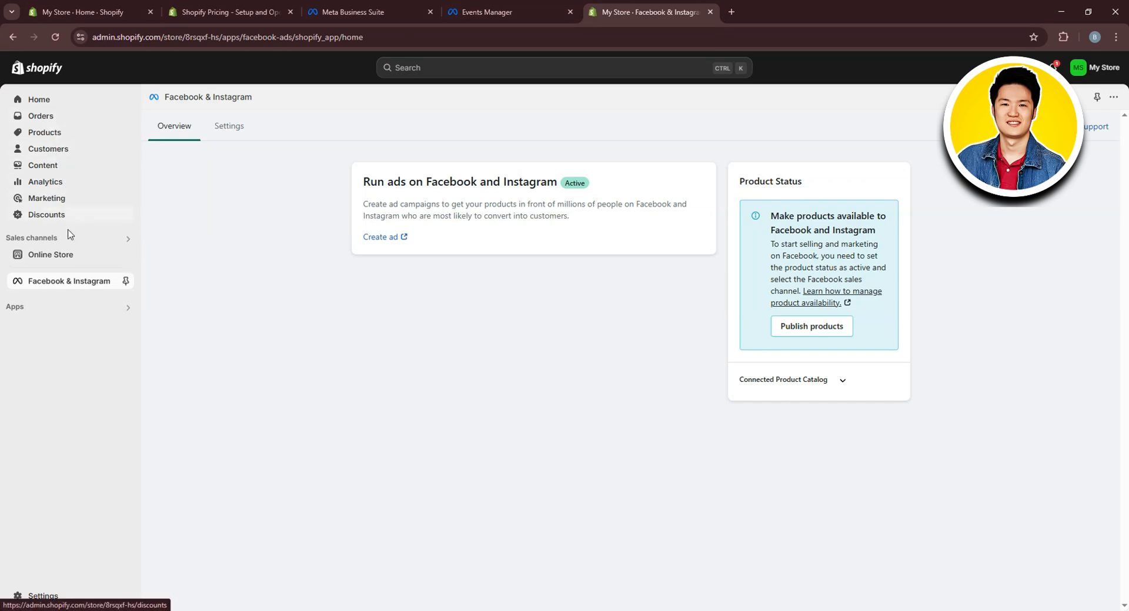
{"action": "left_click", "coordinate": [62, 255]}
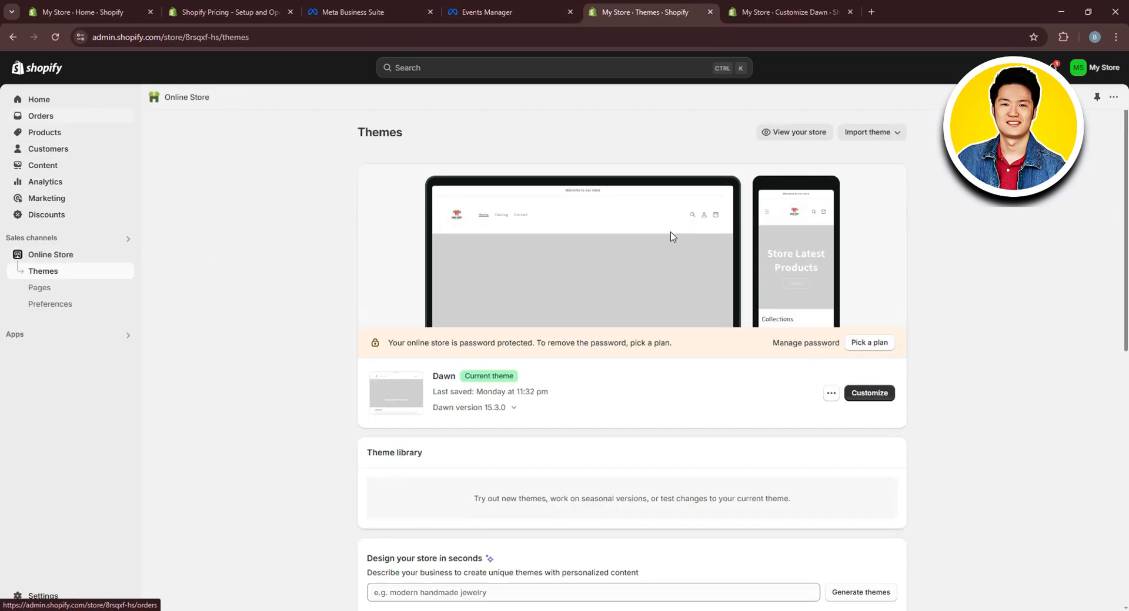
{"action": "left_click", "coordinate": [803, 132]}
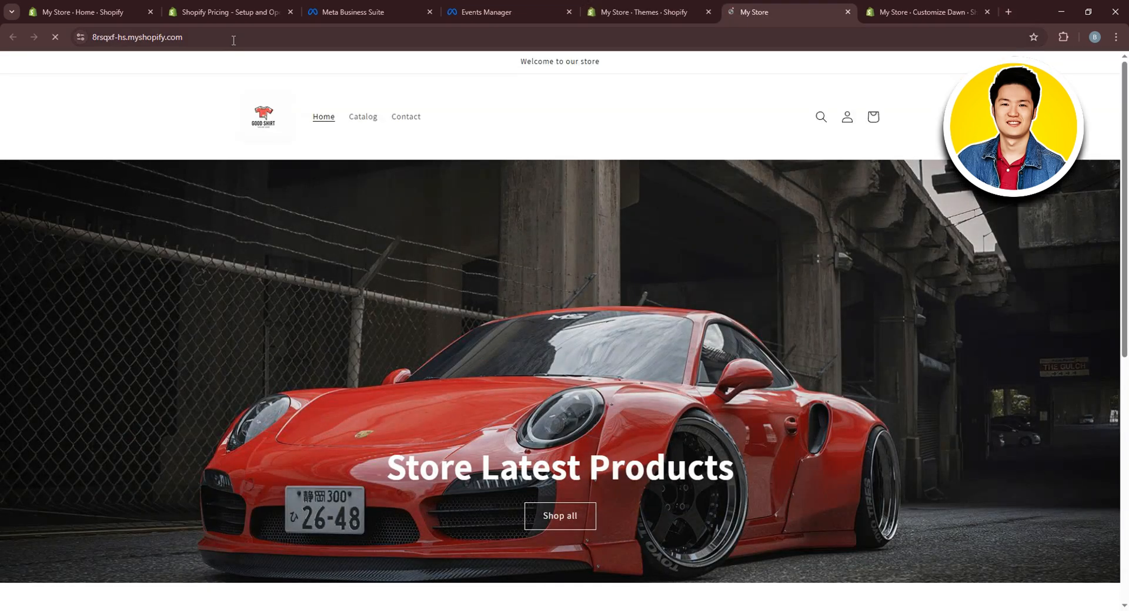
{"action": "left_click", "coordinate": [234, 36]}
{"action": "right_click", "coordinate": [233, 37]}
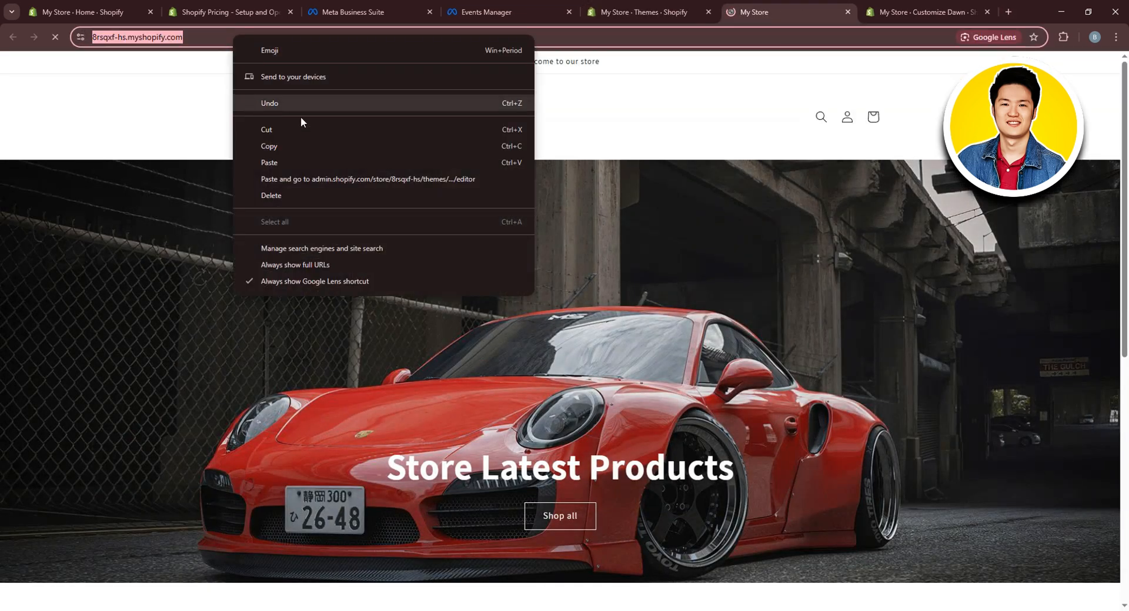
{"action": "left_click", "coordinate": [302, 143]}
{"action": "left_click", "coordinate": [526, 7]}
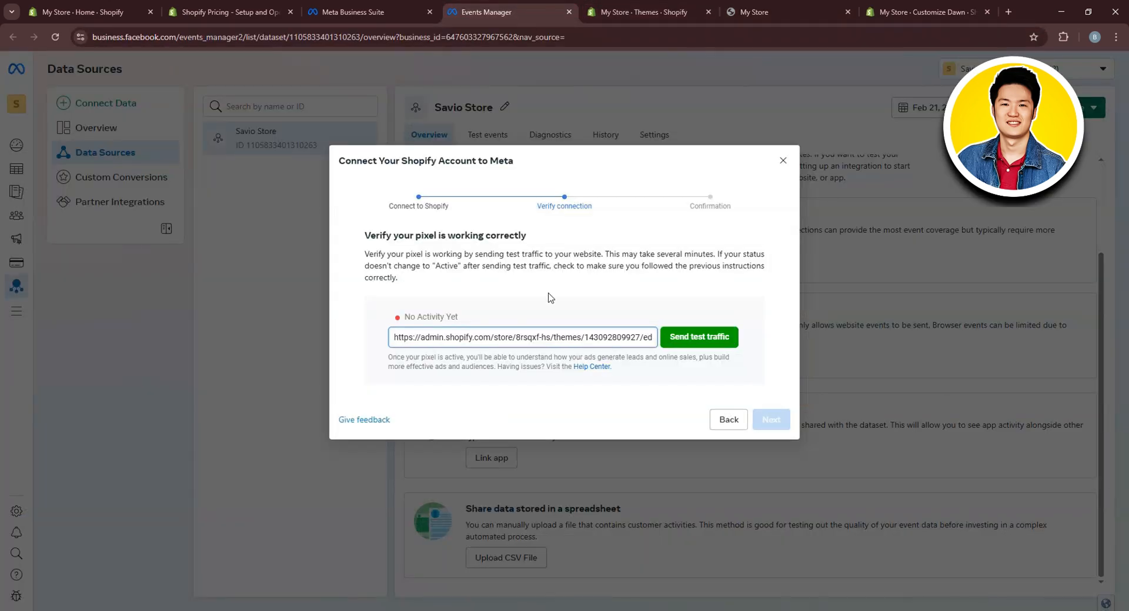
{"action": "triple_click", "coordinate": [618, 337]}
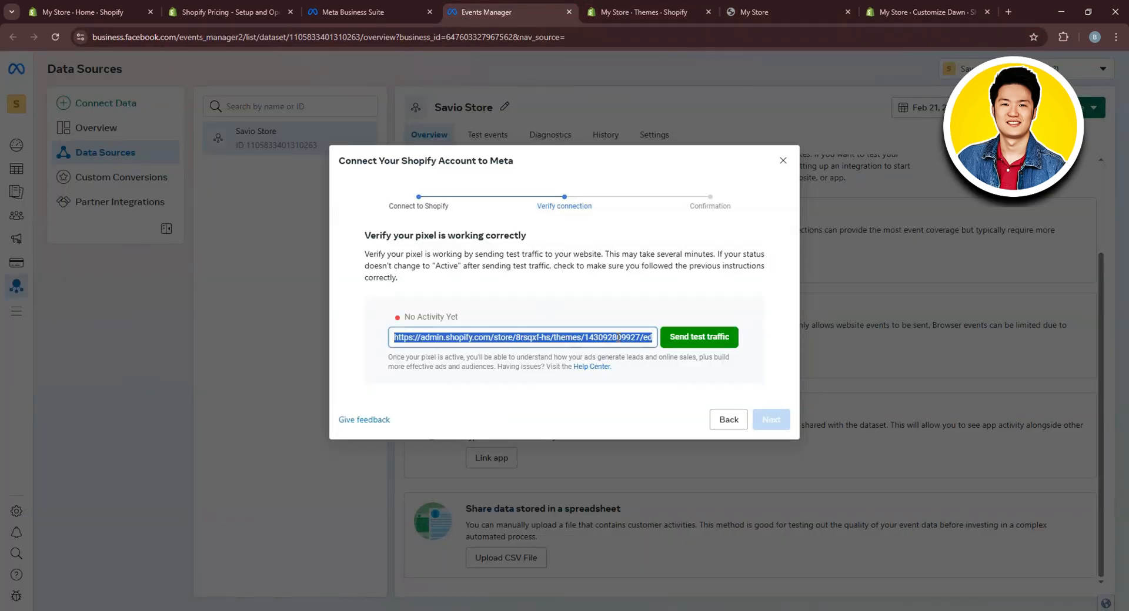
{"action": "key", "text": "ctrl+v"}
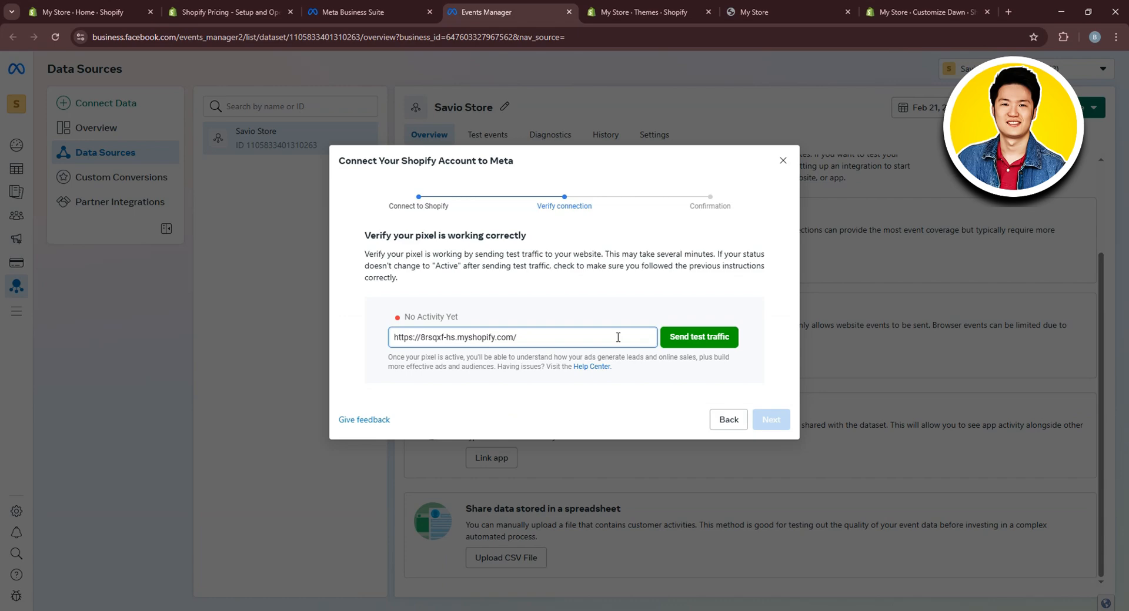
{"action": "left_click", "coordinate": [704, 333]}
Generate store activity by browsing all products, opening the in-stock Ebook Demo and starting its immediate purchase.
{"action": "scroll", "coordinate": [598, 396], "scroll_direction": "down", "scroll_amount": 2}
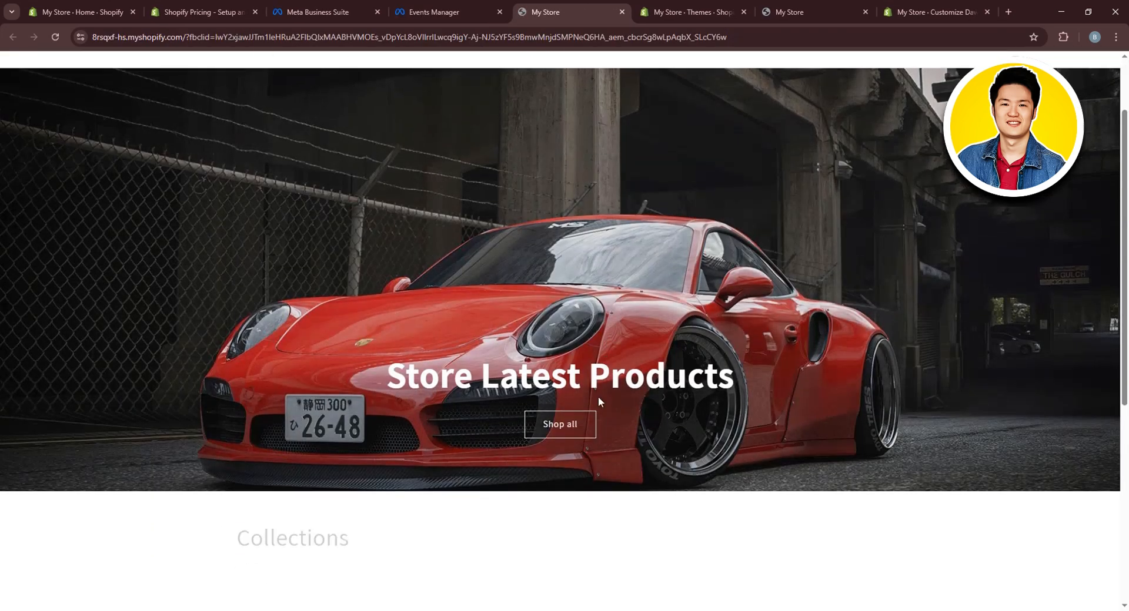
{"action": "left_click", "coordinate": [562, 396]}
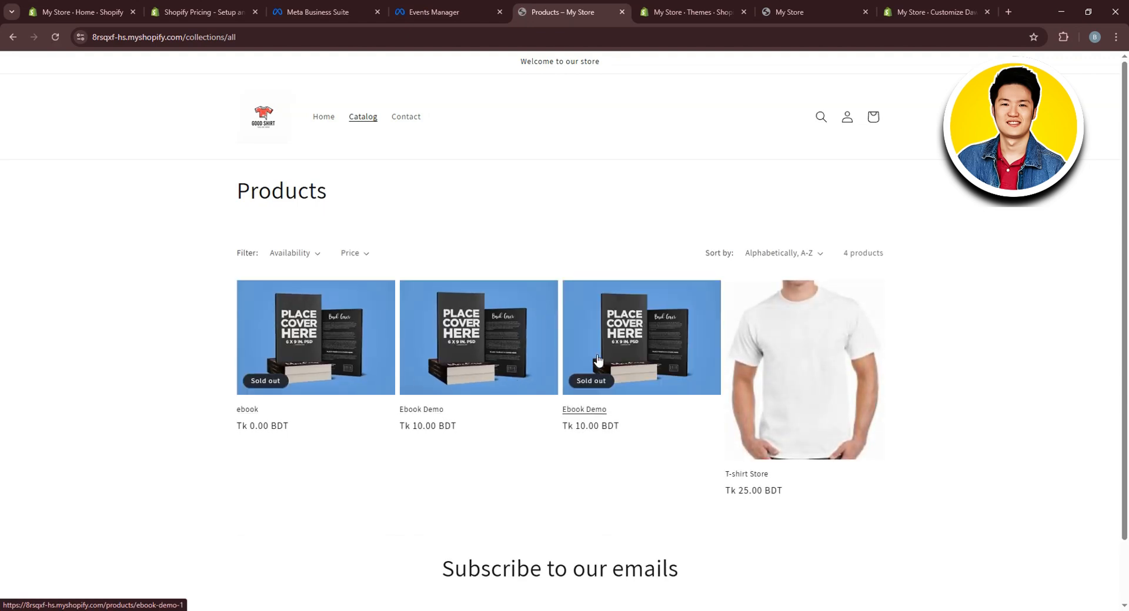
{"action": "left_click", "coordinate": [411, 344]}
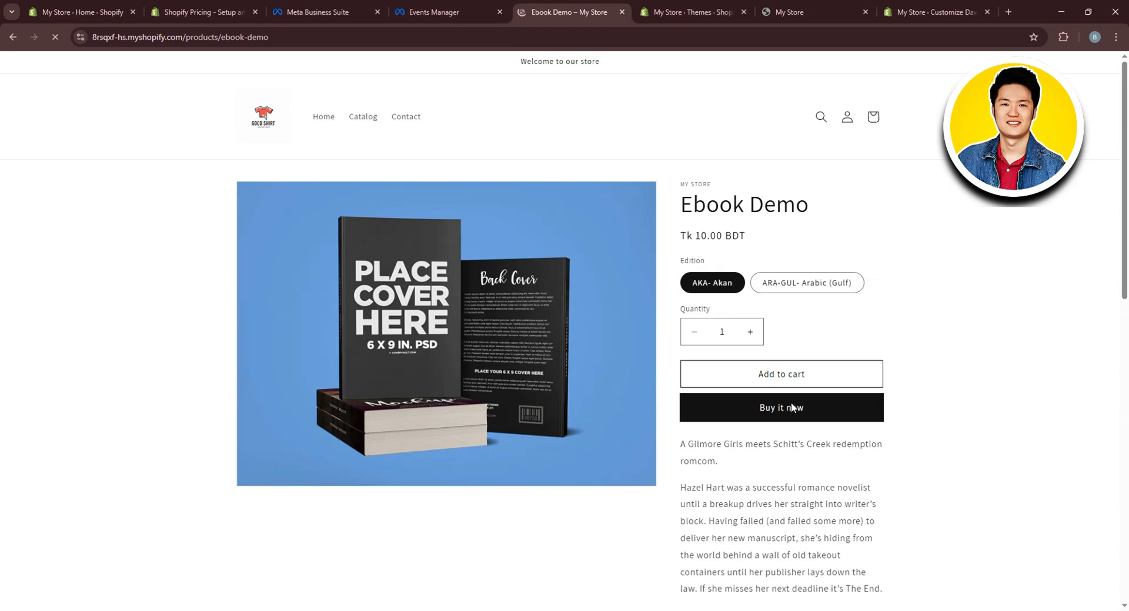
Return to Events Manager and advance the Shopify connection from verification to the confirmation stage.
{"action": "left_click", "coordinate": [401, 6]}
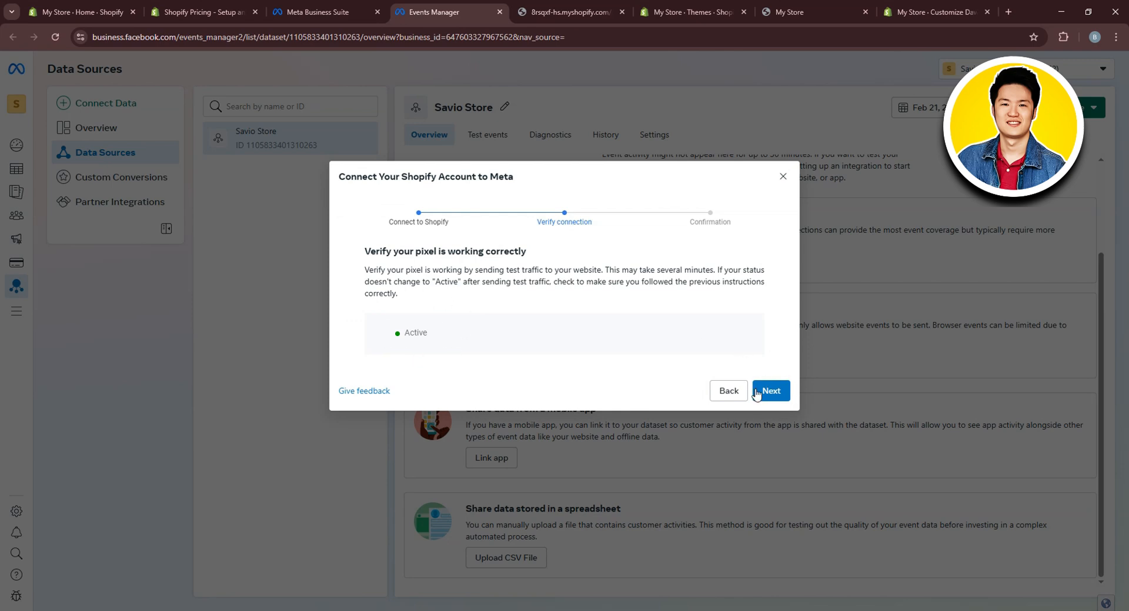
{"action": "left_click", "coordinate": [776, 393]}
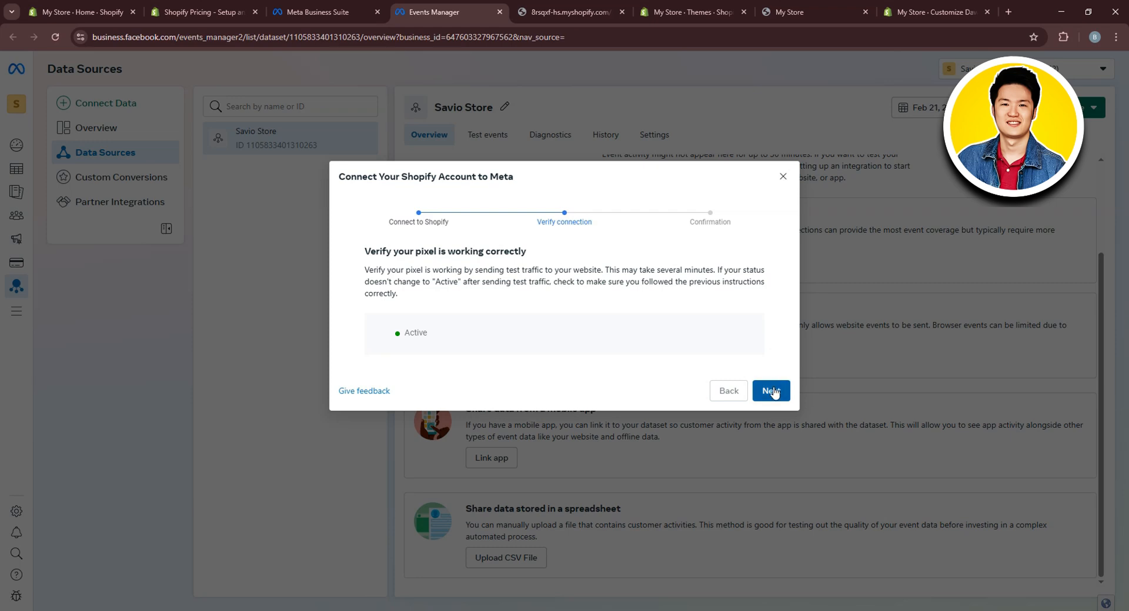
{"action": "left_click", "coordinate": [774, 392]}
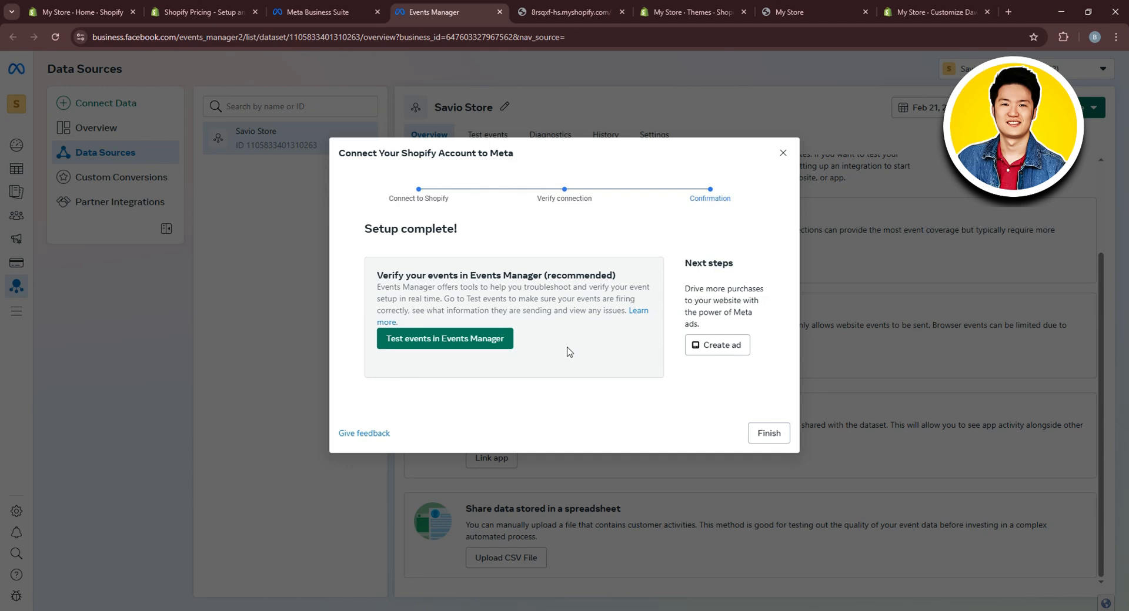
Open event testing for the Savio Store dataset and expand the check for the website's events.
{"action": "left_click", "coordinate": [445, 343]}
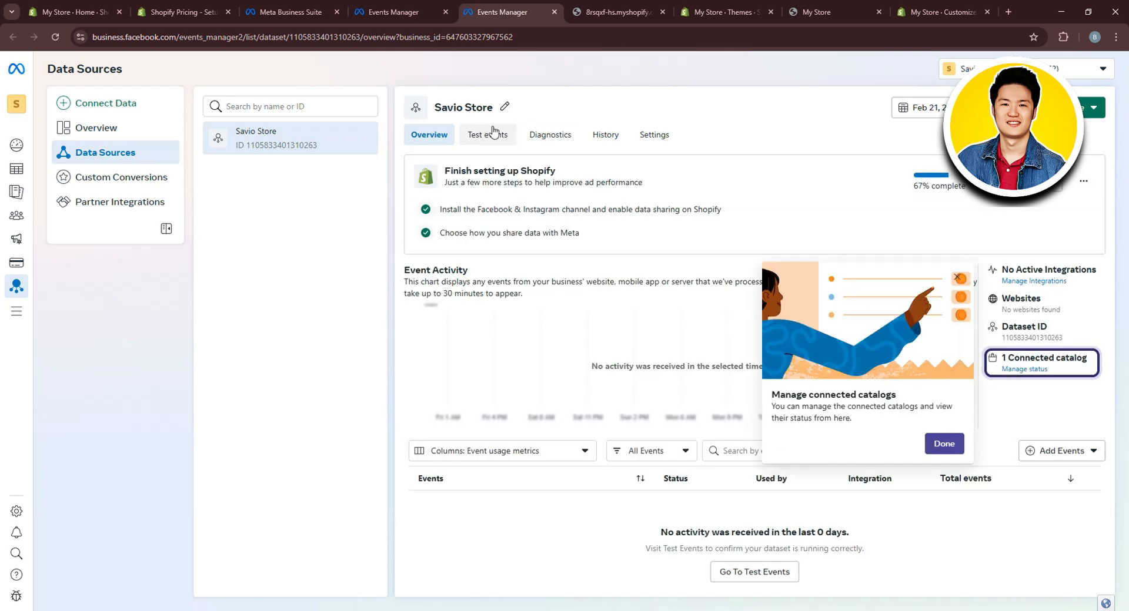
{"action": "left_click", "coordinate": [481, 141]}
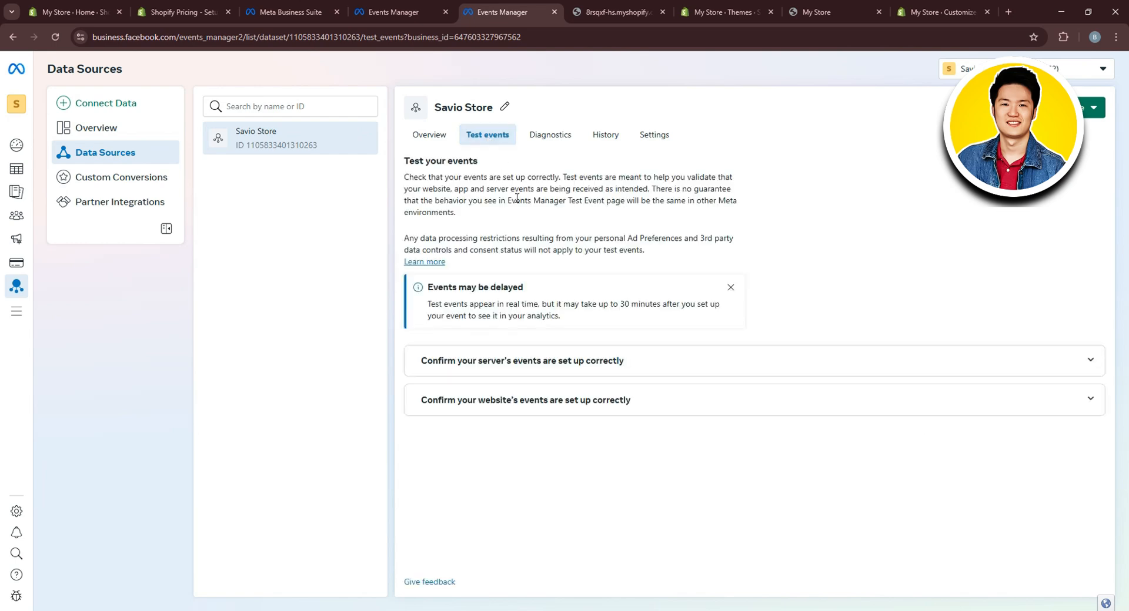
{"action": "left_click", "coordinate": [520, 406]}
{"action": "scroll", "coordinate": [621, 404], "scroll_direction": "down", "scroll_amount": 1}
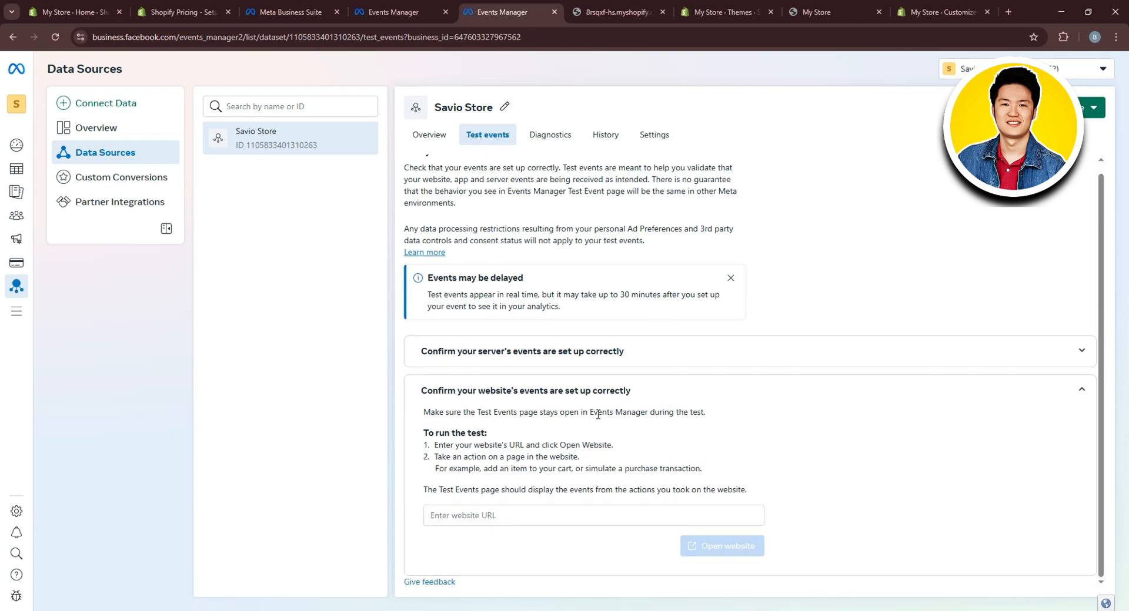
{"action": "left_click", "coordinate": [526, 515]}
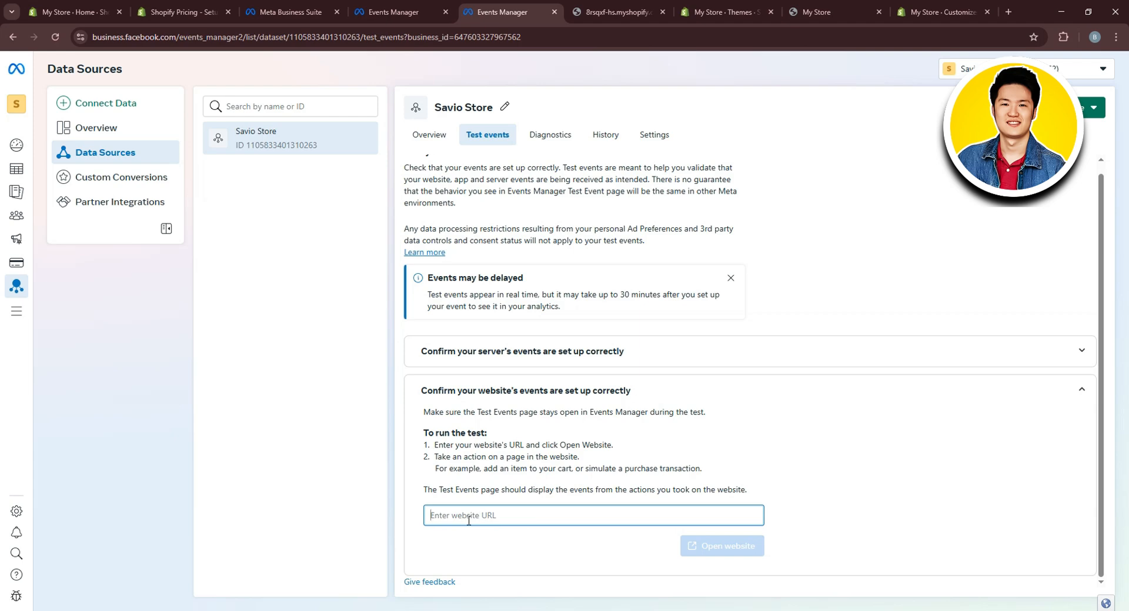
Find the open My Store home page among the browser pages and copy its web address.
{"action": "left_click", "coordinate": [726, 13]}
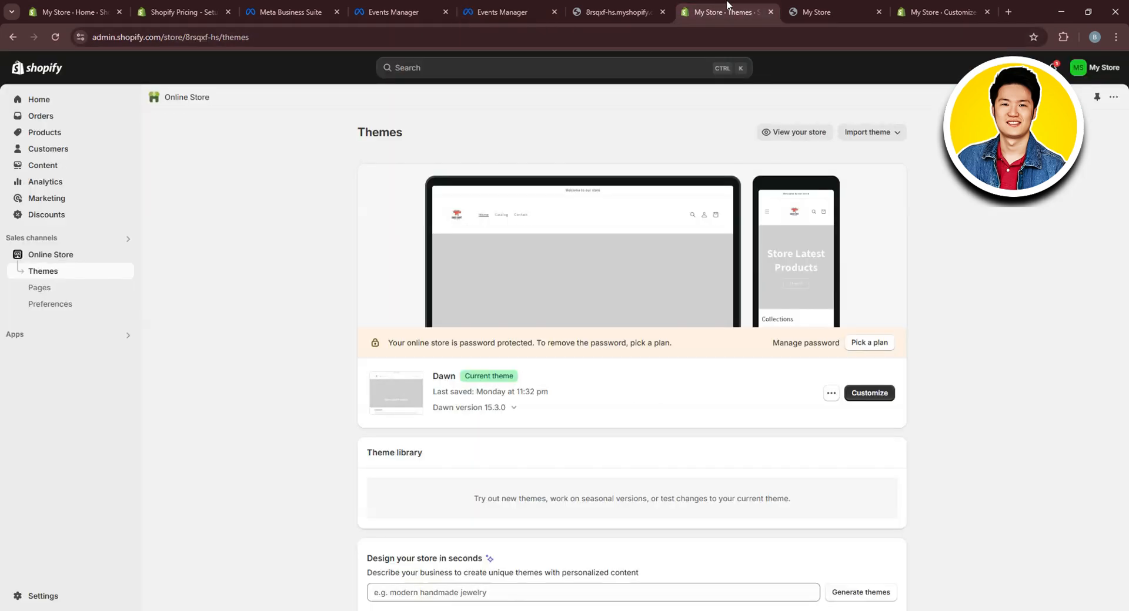
{"action": "left_click", "coordinate": [976, 7]}
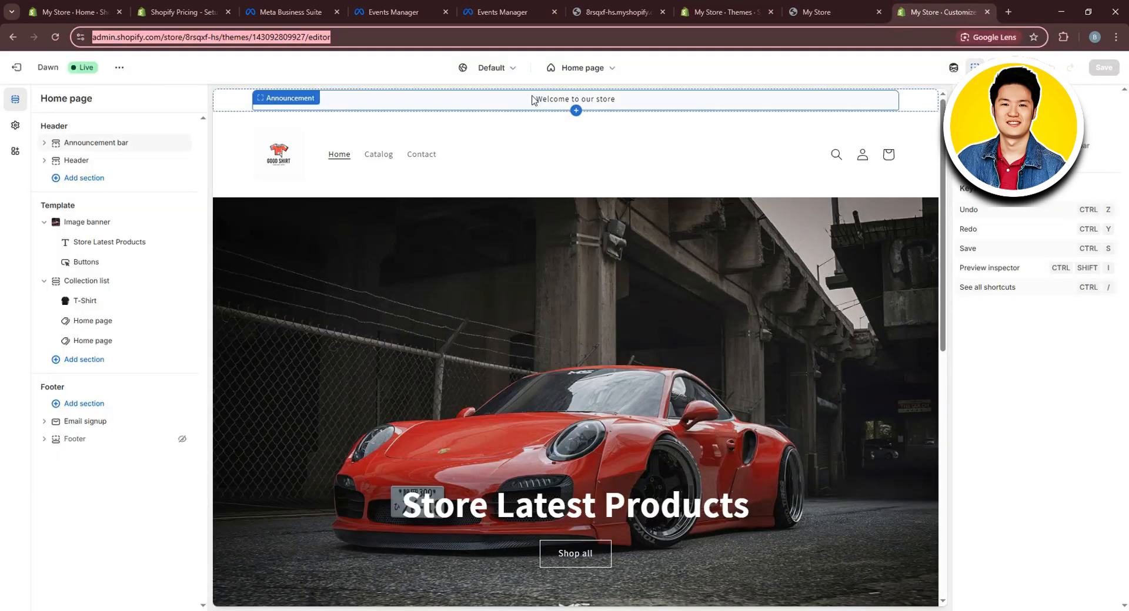
{"action": "left_click", "coordinate": [502, 11]}
{"action": "left_click", "coordinate": [629, 6]}
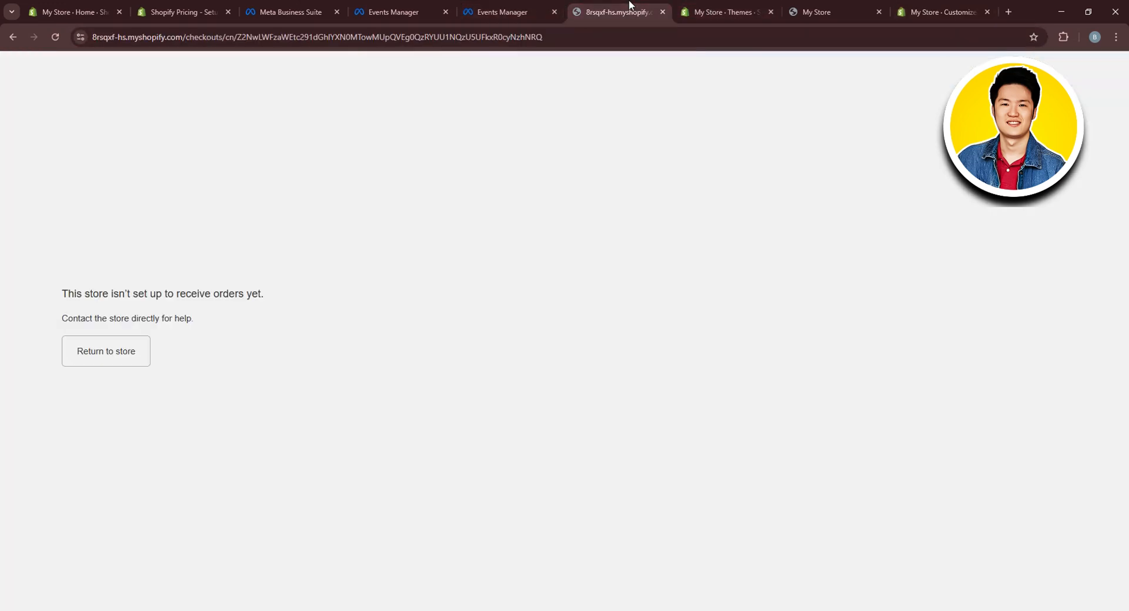
{"action": "left_click", "coordinate": [811, 11]}
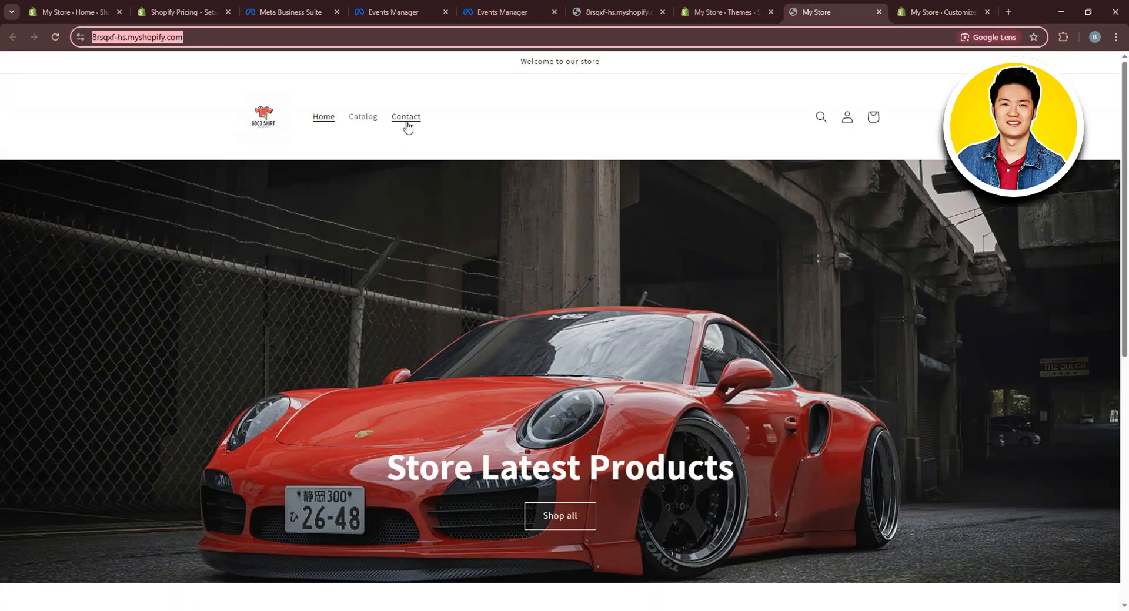
{"action": "right_click", "coordinate": [145, 38]}
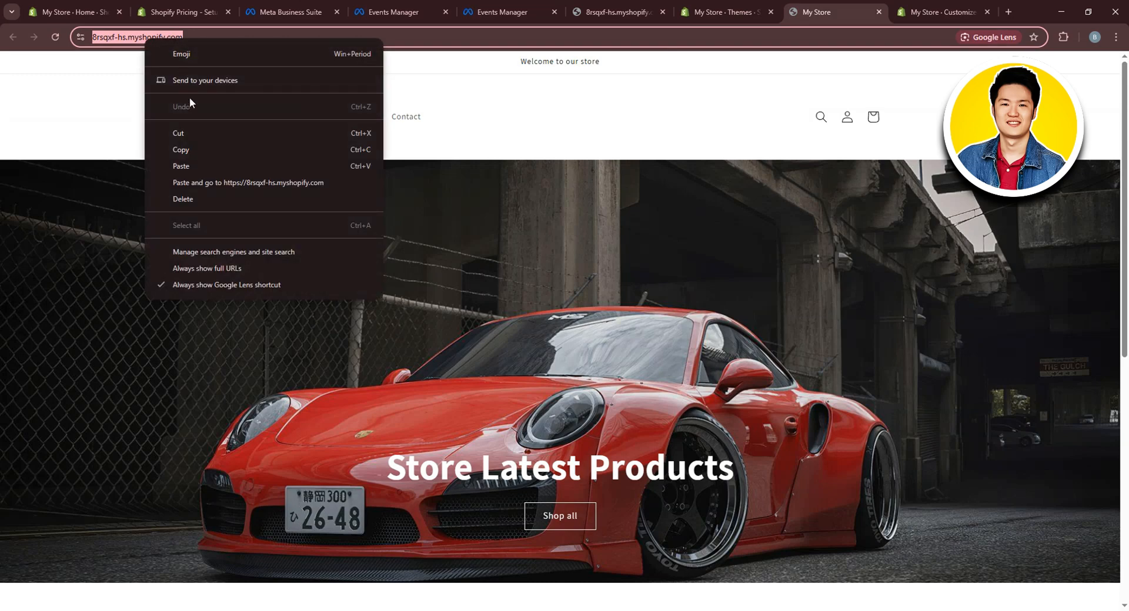
{"action": "left_click", "coordinate": [182, 150]}
{"action": "left_click", "coordinate": [509, 11]}
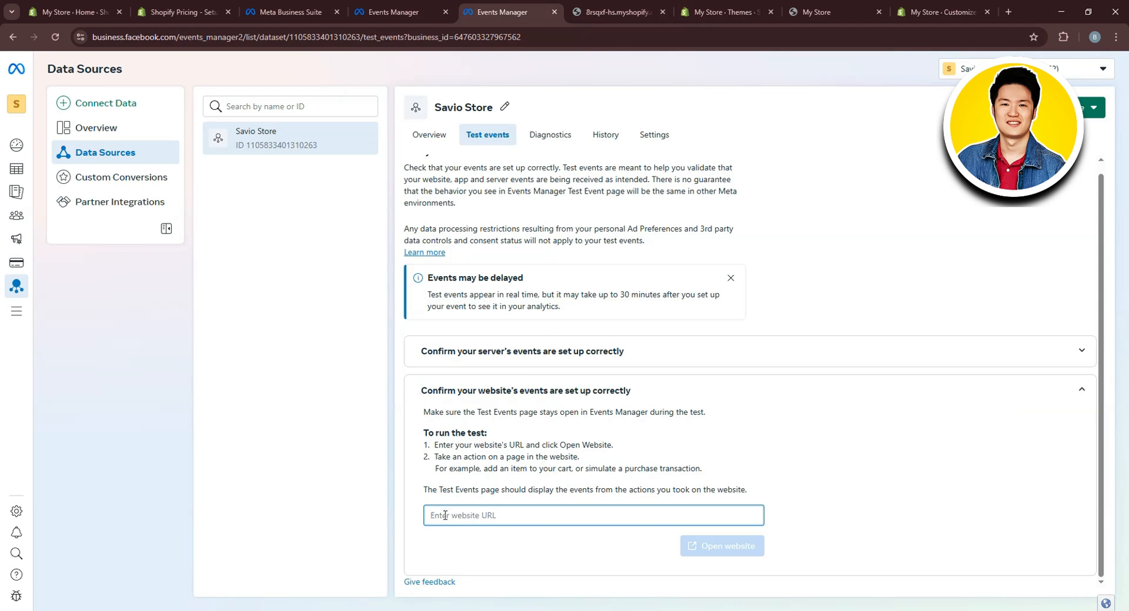
{"action": "key", "text": "ctrl+v"}
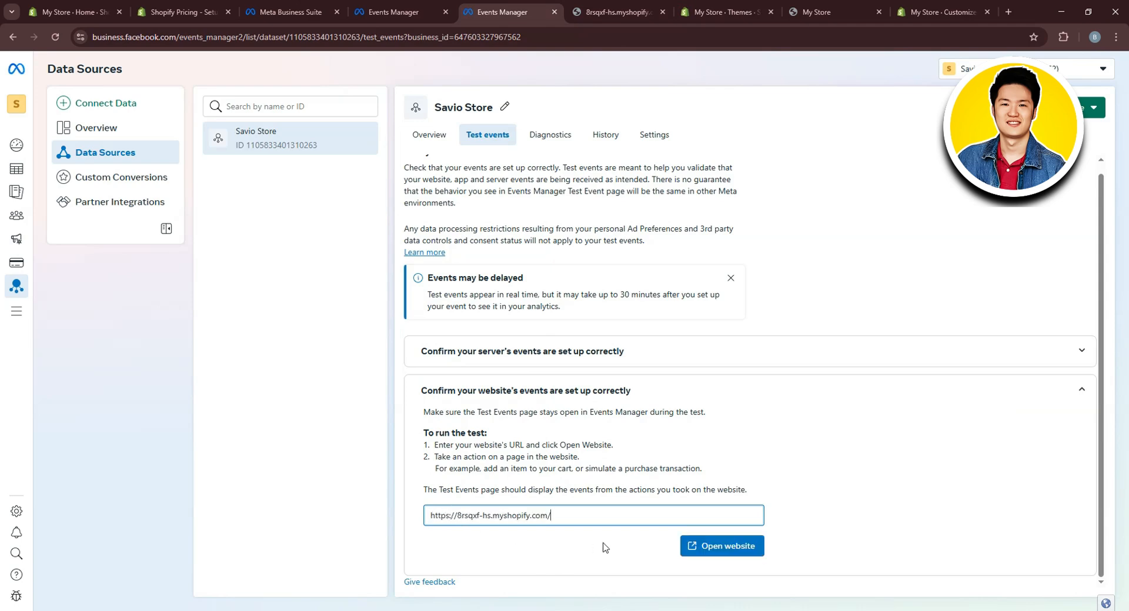
{"action": "left_click", "coordinate": [735, 547]}
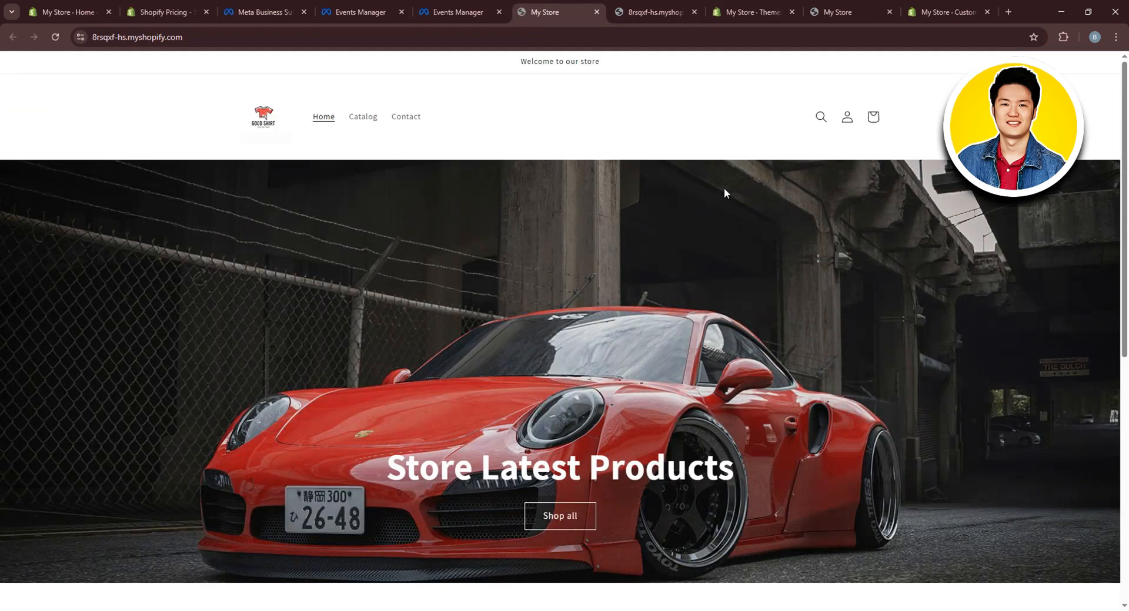
{"action": "left_click", "coordinate": [442, 5]}
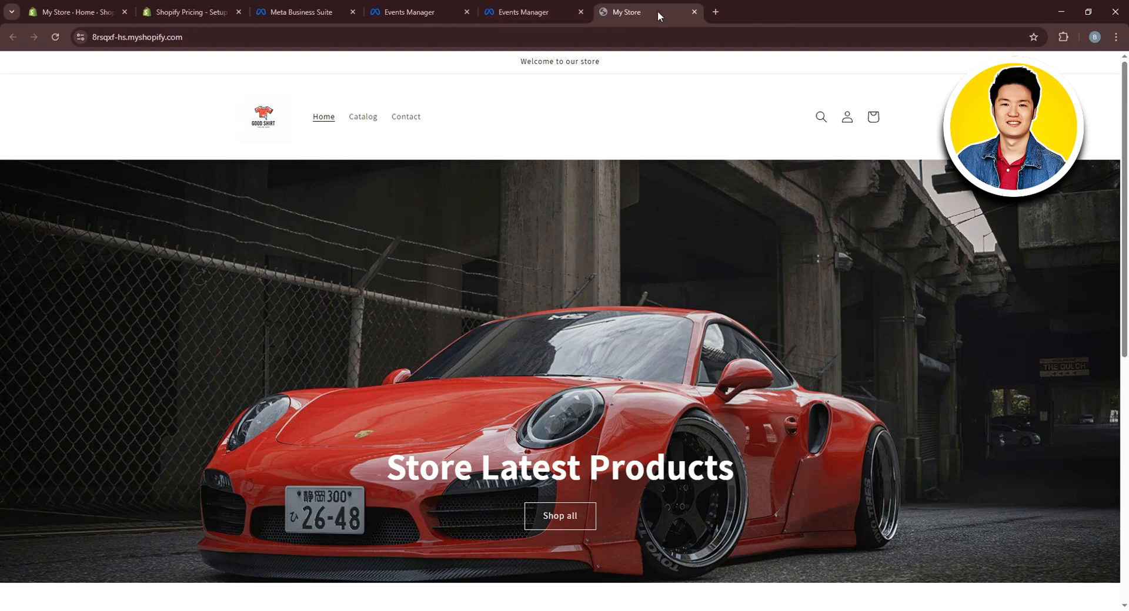
In the test storefront, add the T-shirt Store product from the T-Shirt collection to the cart and proceed to the cart.
{"action": "scroll", "coordinate": [360, 302], "scroll_direction": "down", "scroll_amount": 8}
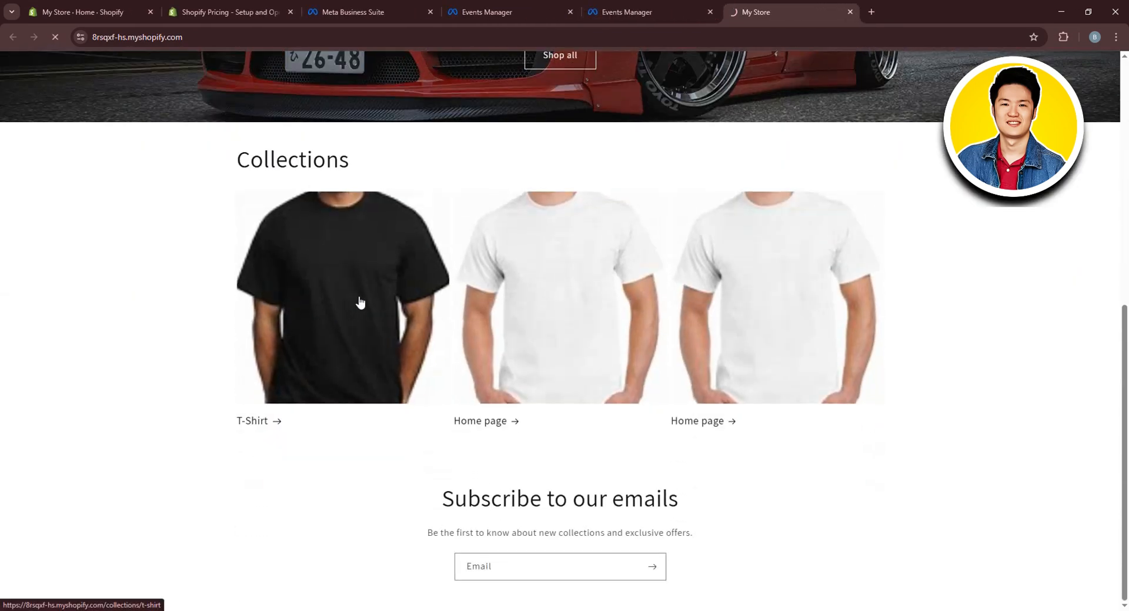
{"action": "left_click", "coordinate": [360, 303]}
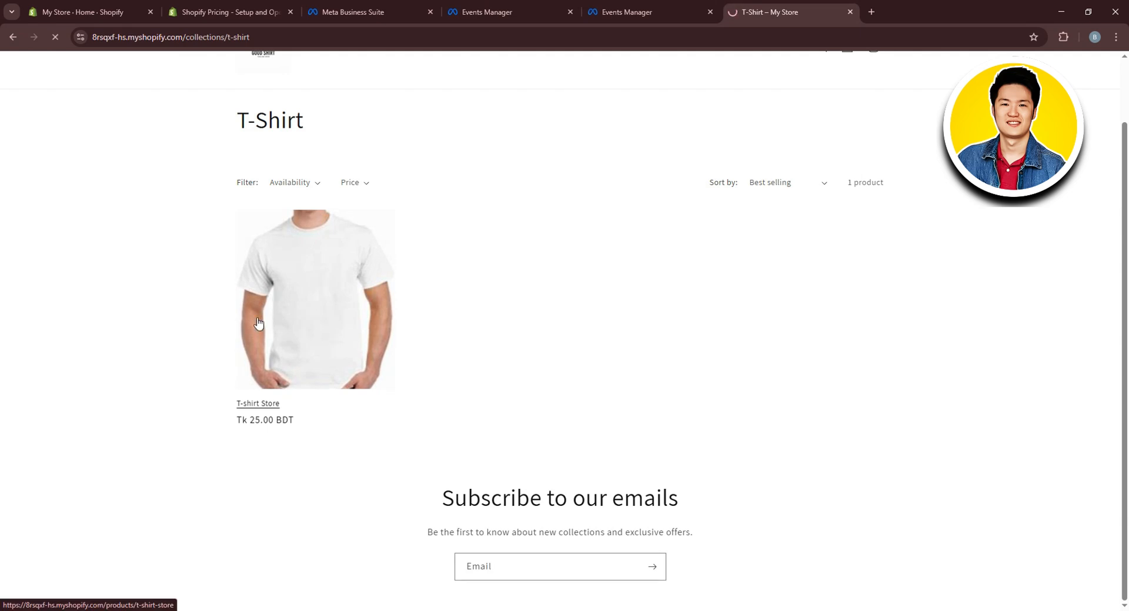
{"action": "left_click", "coordinate": [344, 321]}
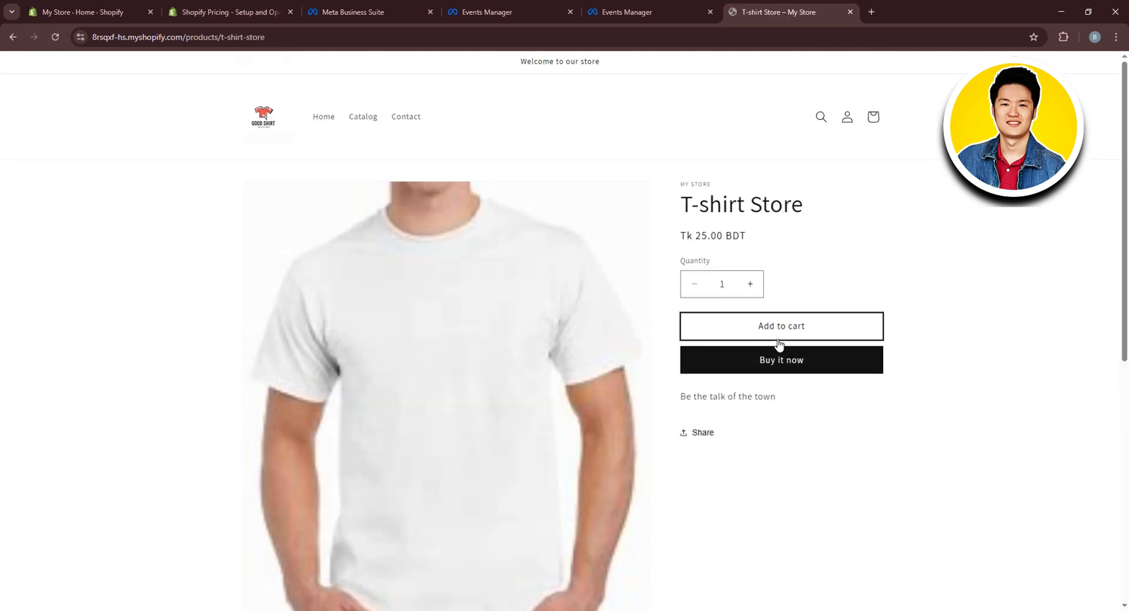
{"action": "left_click", "coordinate": [779, 331]}
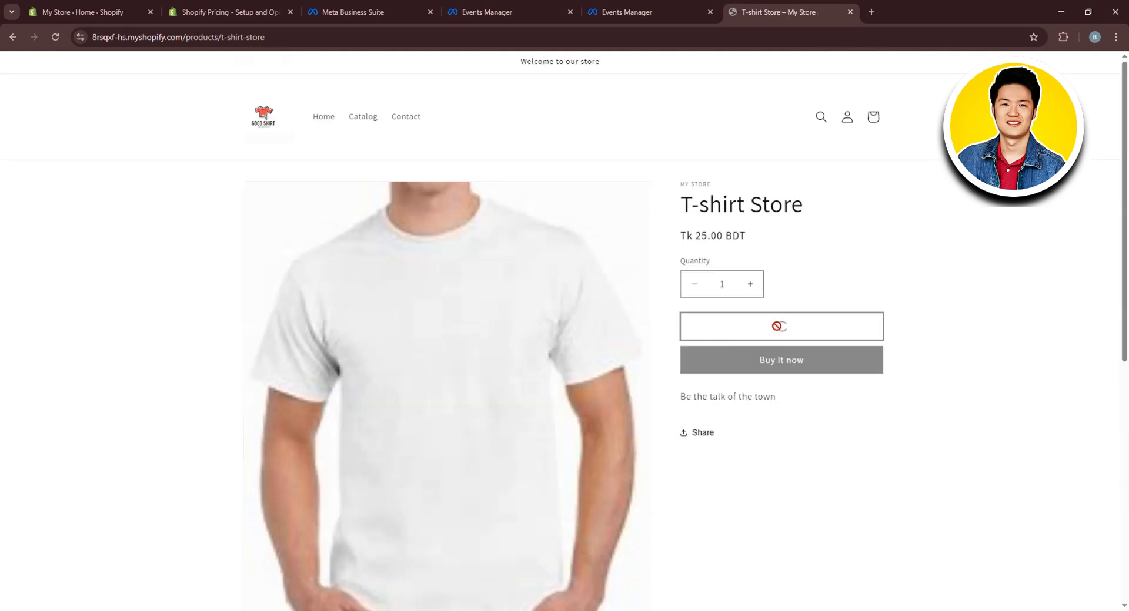
{"action": "left_click", "coordinate": [772, 331]}
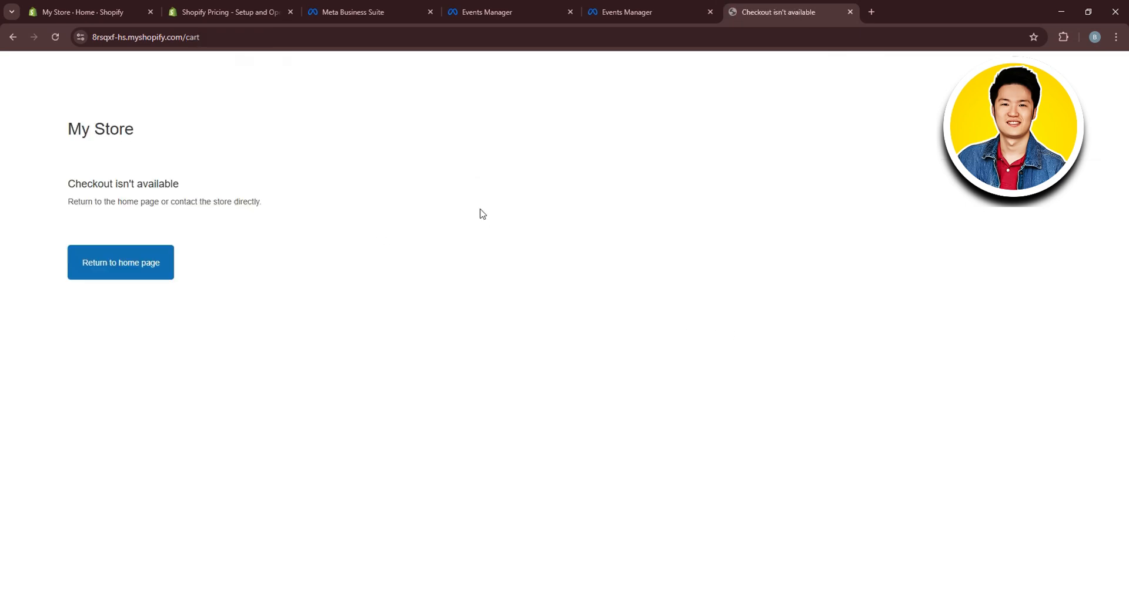
Return to the Events Manager test page and examine the events received from the storefront.
{"action": "left_click", "coordinate": [607, 7]}
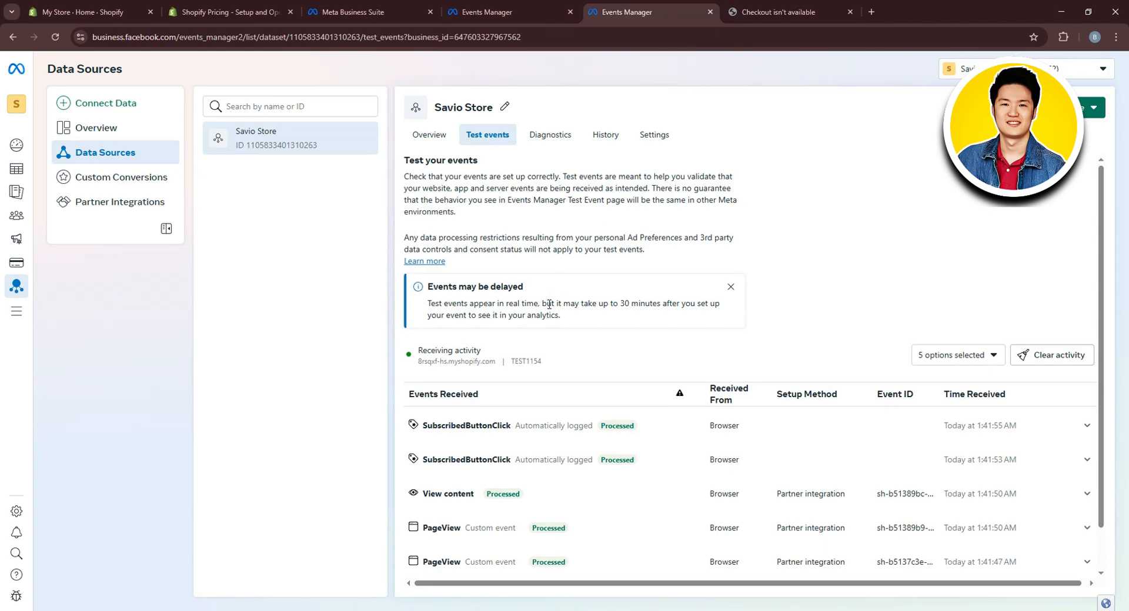
{"action": "scroll", "coordinate": [548, 344], "scroll_direction": "down", "scroll_amount": 1}
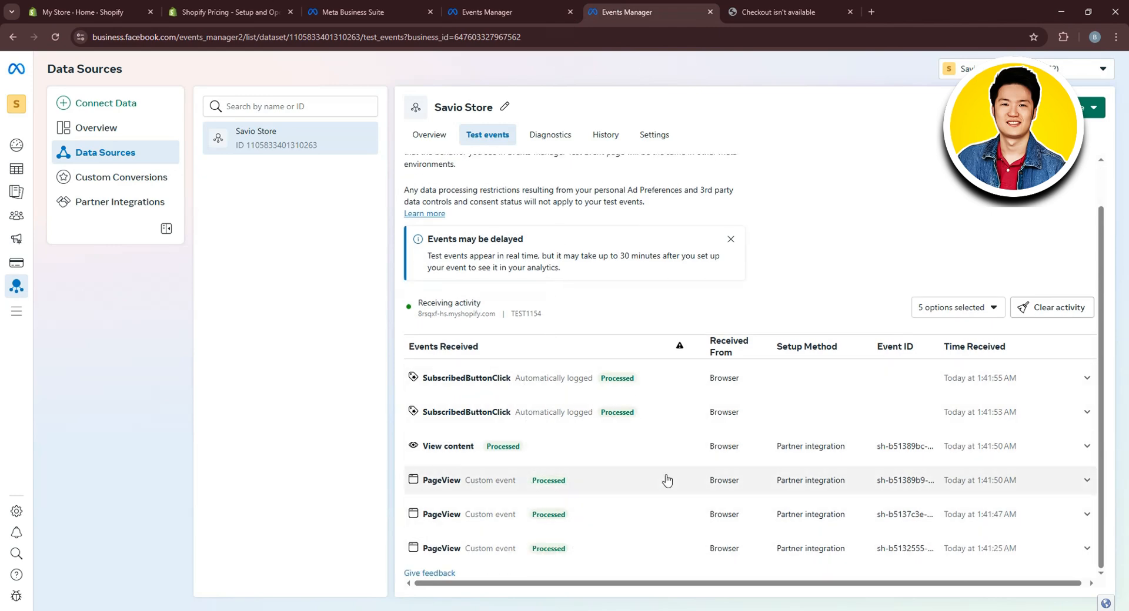
{"action": "scroll", "coordinate": [920, 262], "scroll_direction": "up", "scroll_amount": 1}
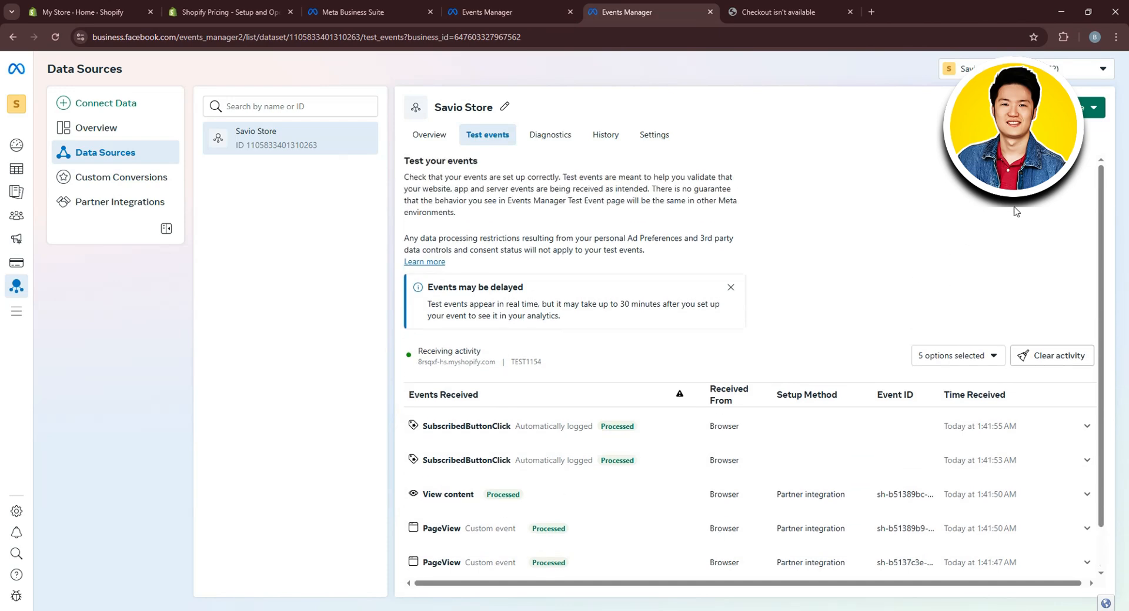